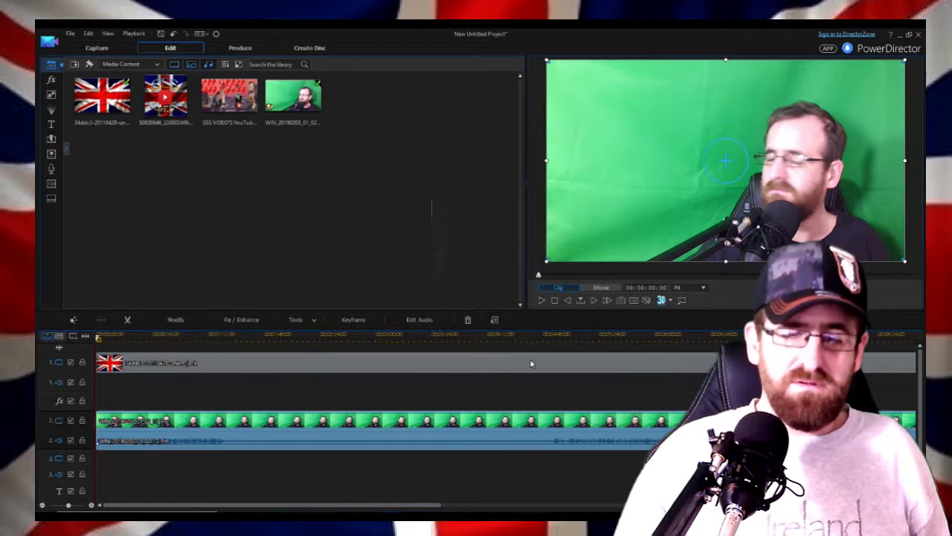
Step: Open the green-screen webcam clip in the PiP Designer, enable Chroma Key and sample the green backdrop as the key colour
double_click(476, 422)
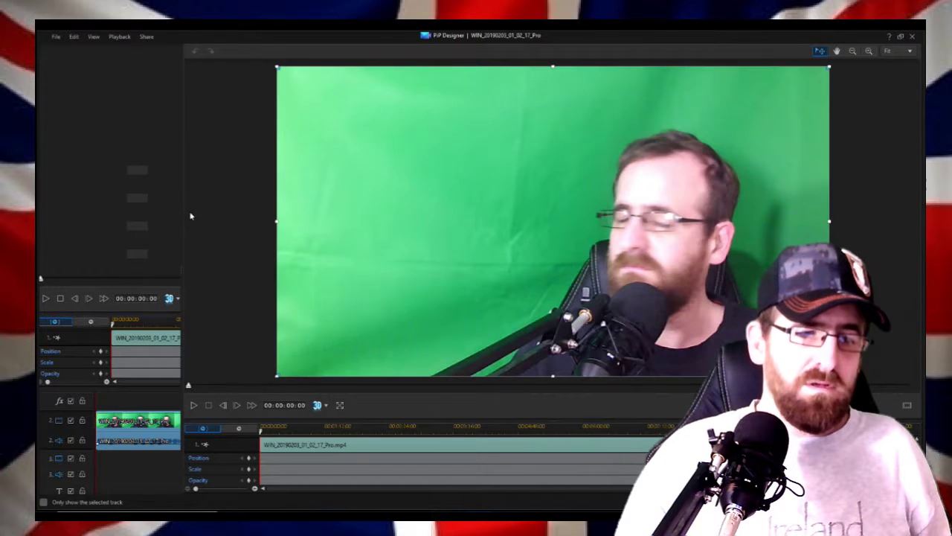
click(57, 82)
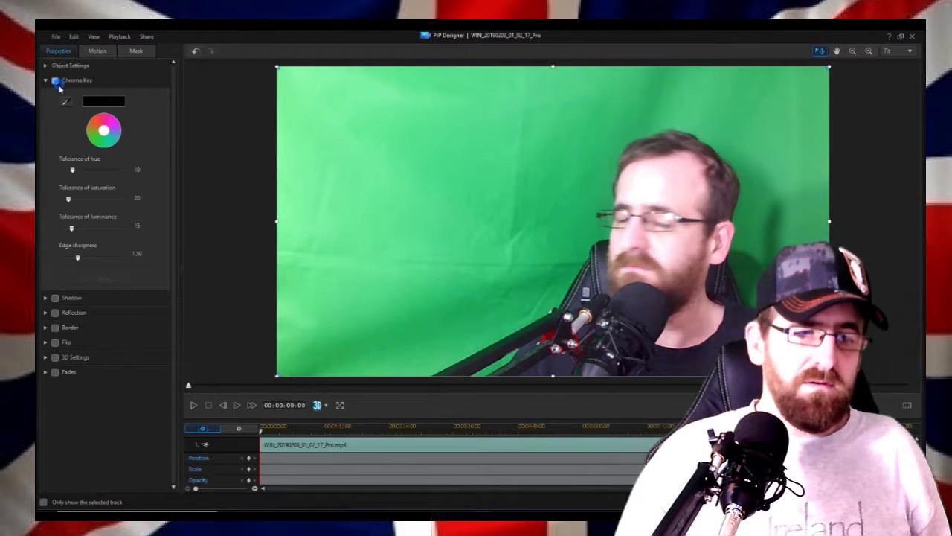
click(65, 102)
click(298, 116)
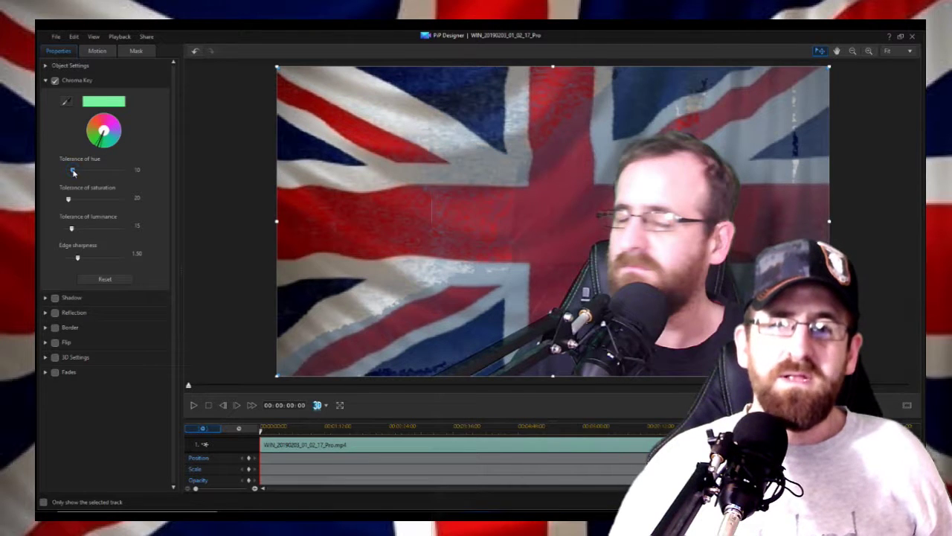
Step: Set the chroma key tolerances to hue 25, saturation 58 and luminance 39 with edge sharpness 4.32, and preview the keyed clip
drag(73, 172, 93, 200)
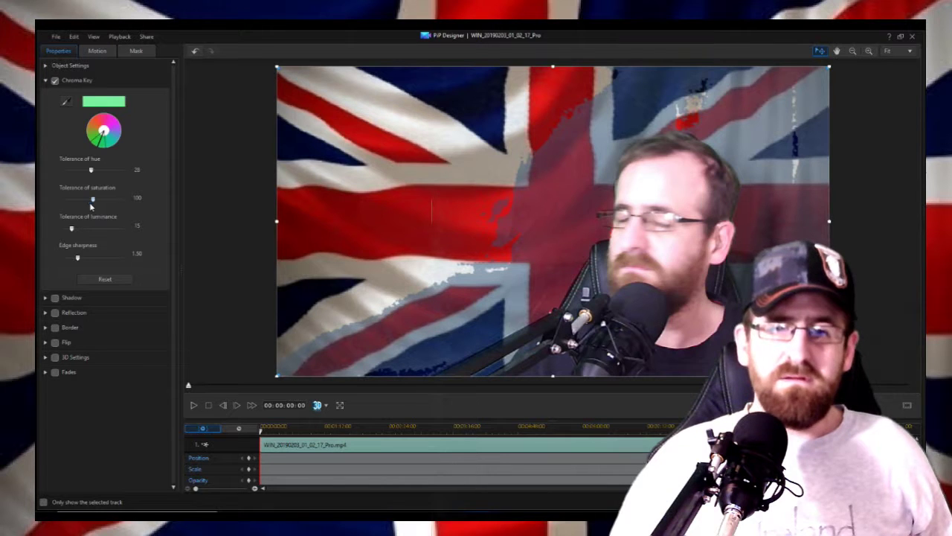
drag(73, 231, 84, 178)
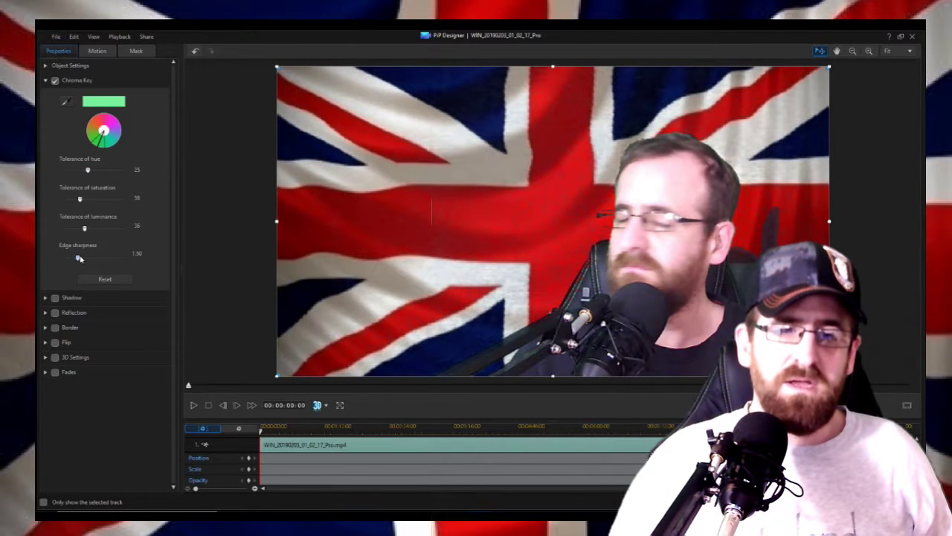
drag(80, 261, 87, 236)
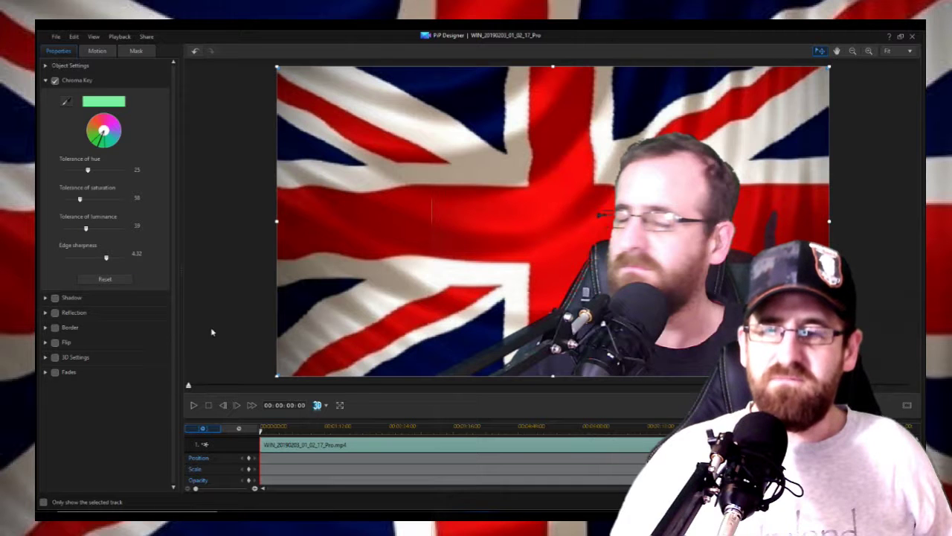
click(194, 407)
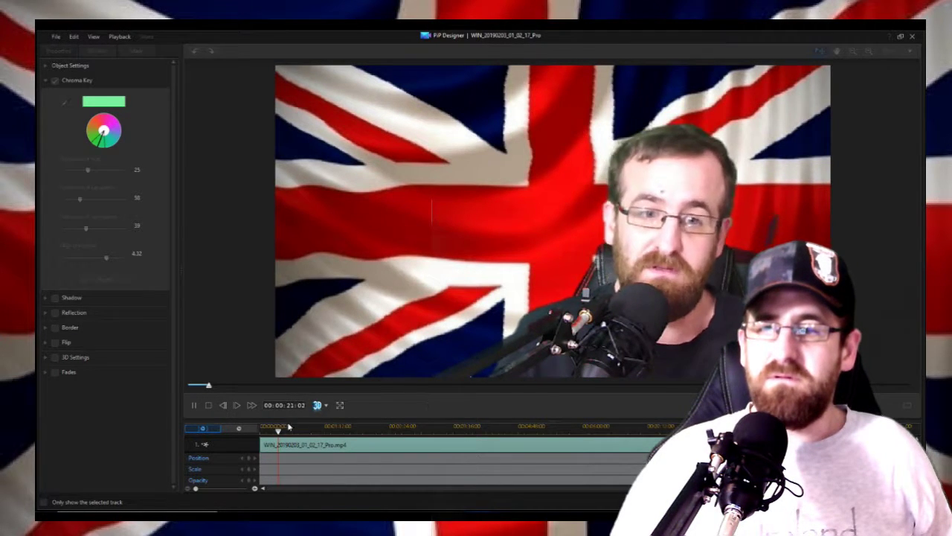
click(208, 407)
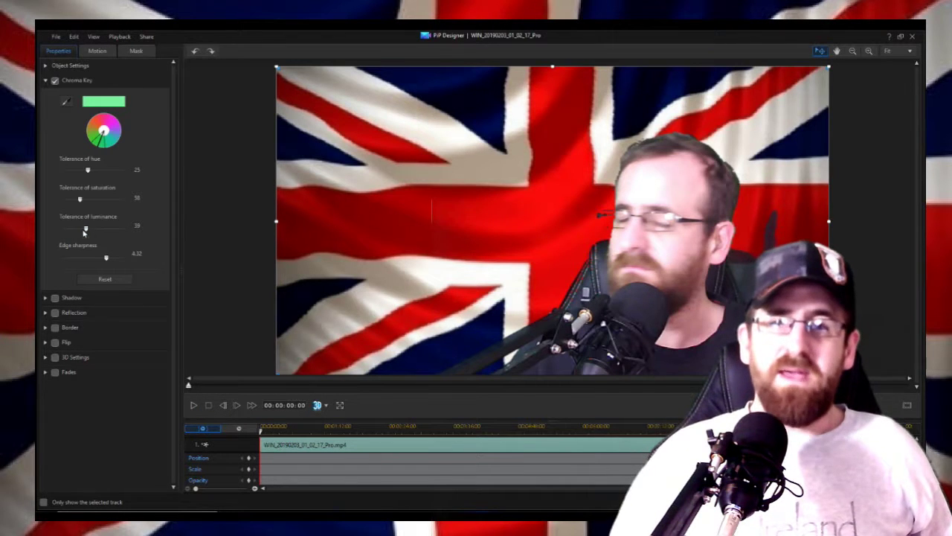
Step: Refine the chroma key to luminance tolerance 38 and saturation tolerance 20, and play the clip to check the key
drag(86, 230, 81, 231)
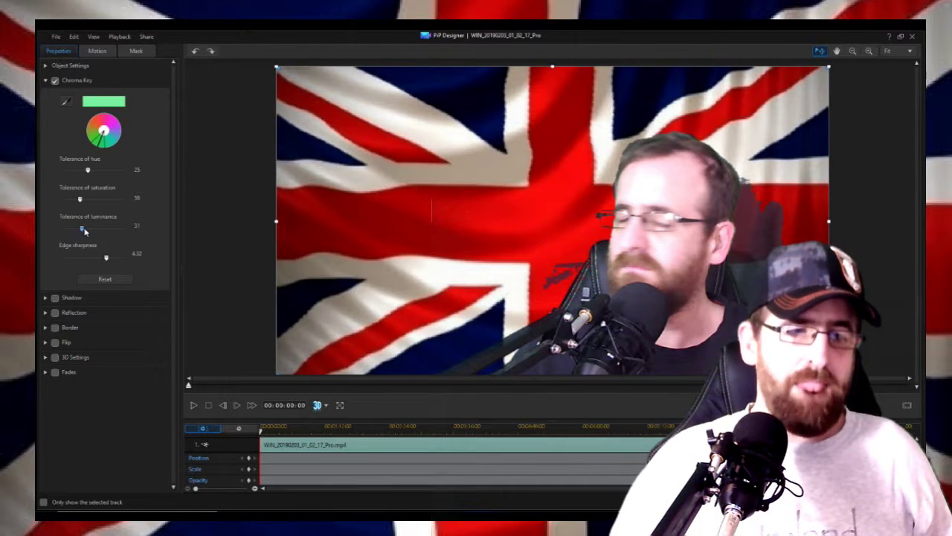
drag(84, 232, 71, 208)
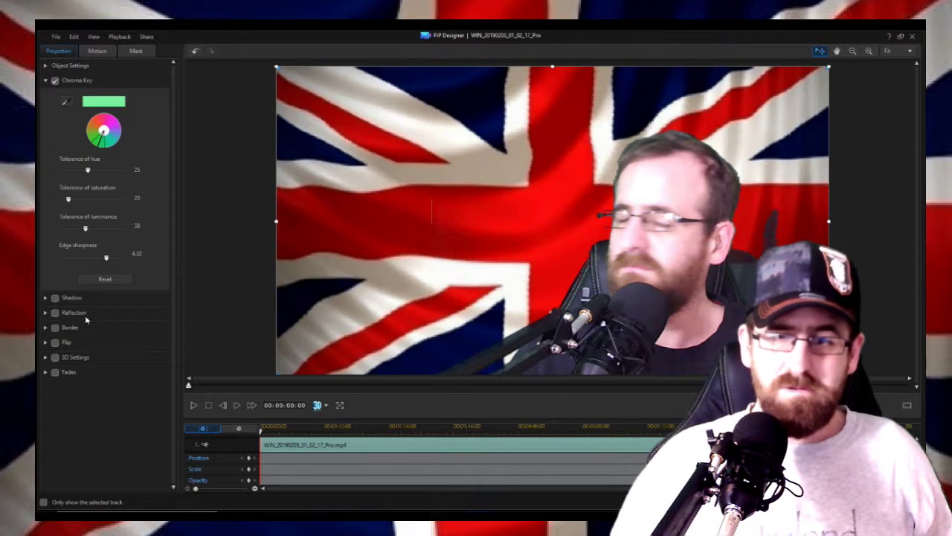
click(194, 405)
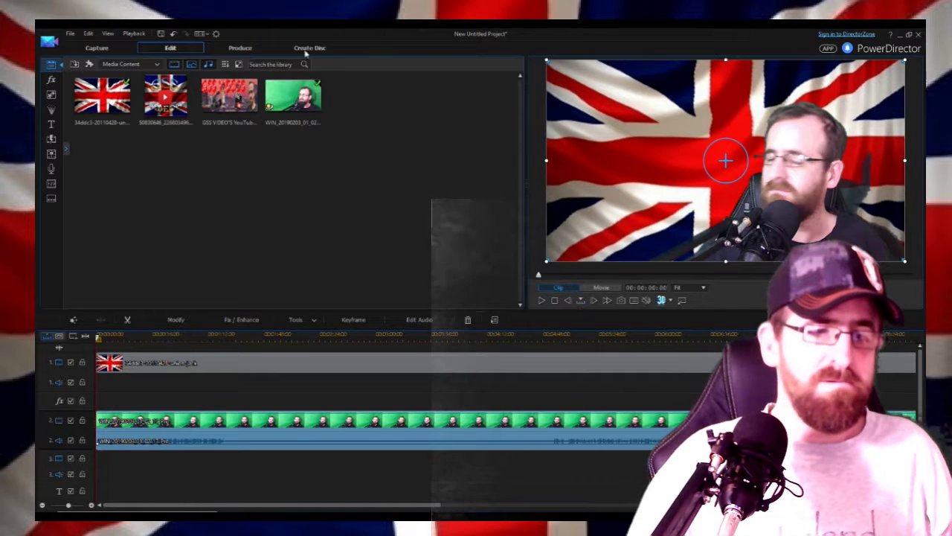
Step: Set up production for a Microsoft device with the Xbox 360/Xbox One HD 720p profile
click(235, 49)
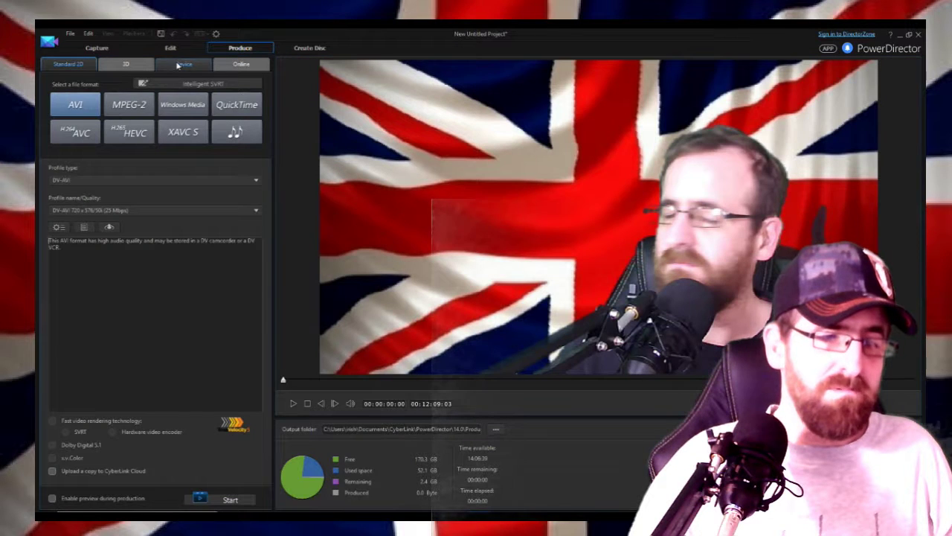
click(179, 65)
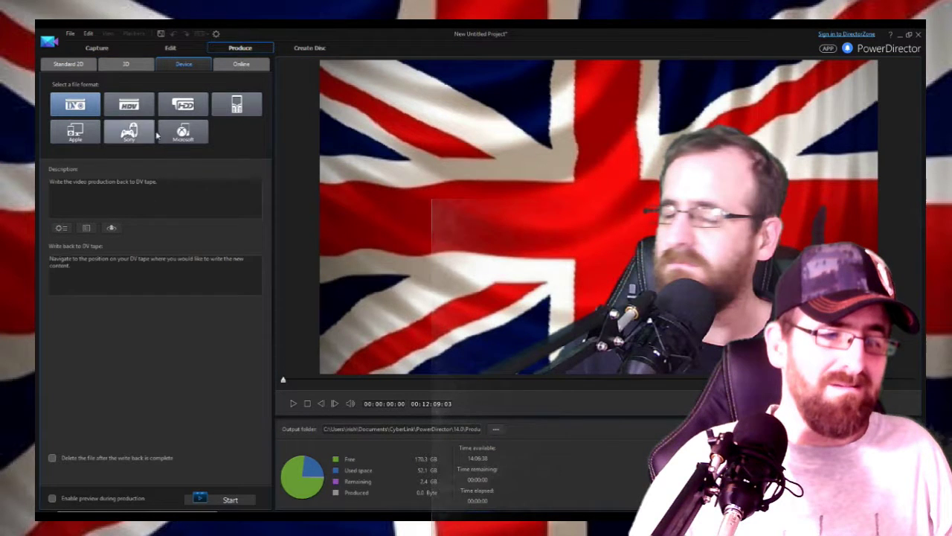
click(183, 132)
click(187, 181)
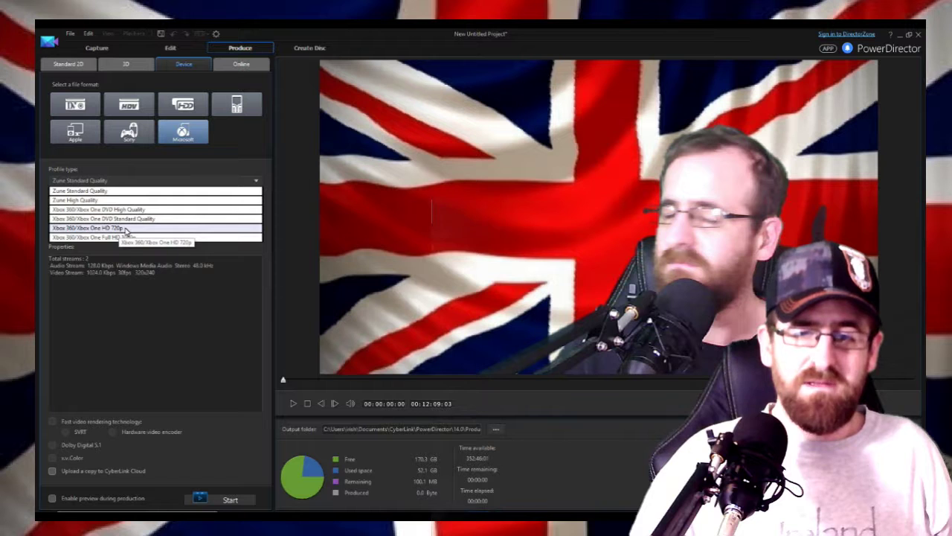
click(126, 228)
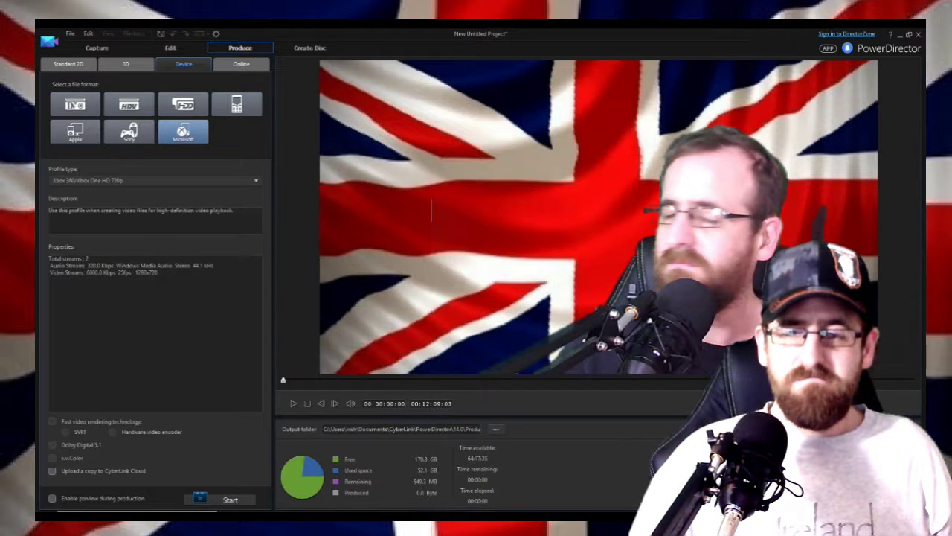
Step: Enable preview during production and briefly play back the project from its start
click(52, 498)
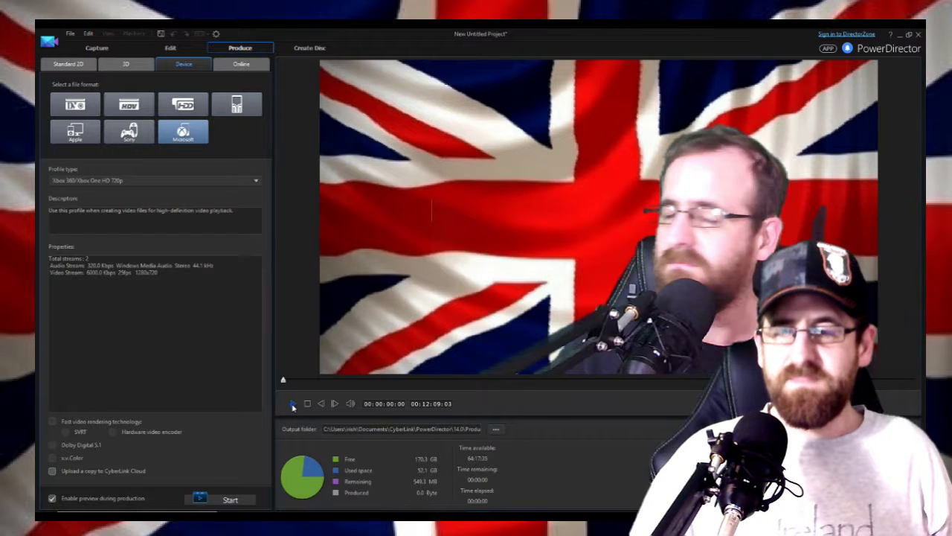
click(293, 404)
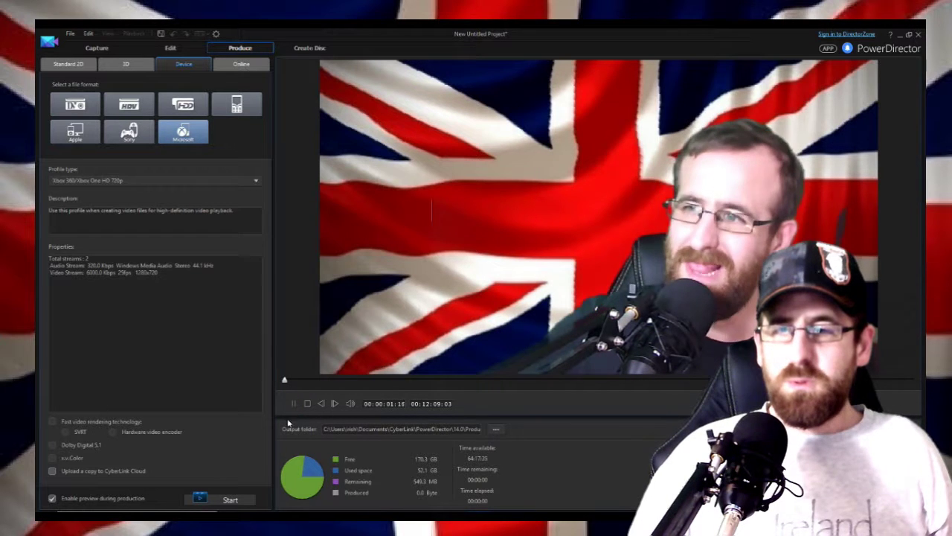
click(307, 403)
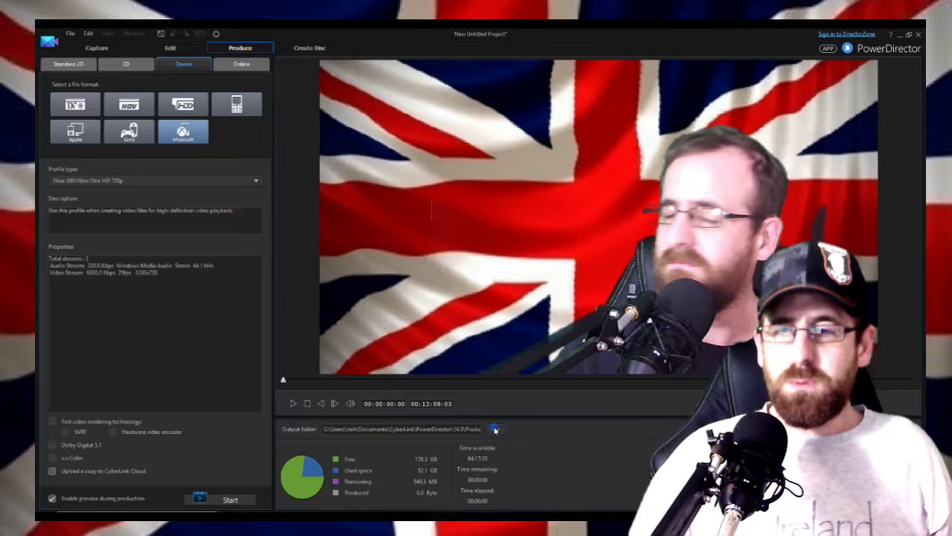
Step: Set the output file to GSS VIDEO'S(1) in the Videos folder and start producing the WMV video
click(496, 430)
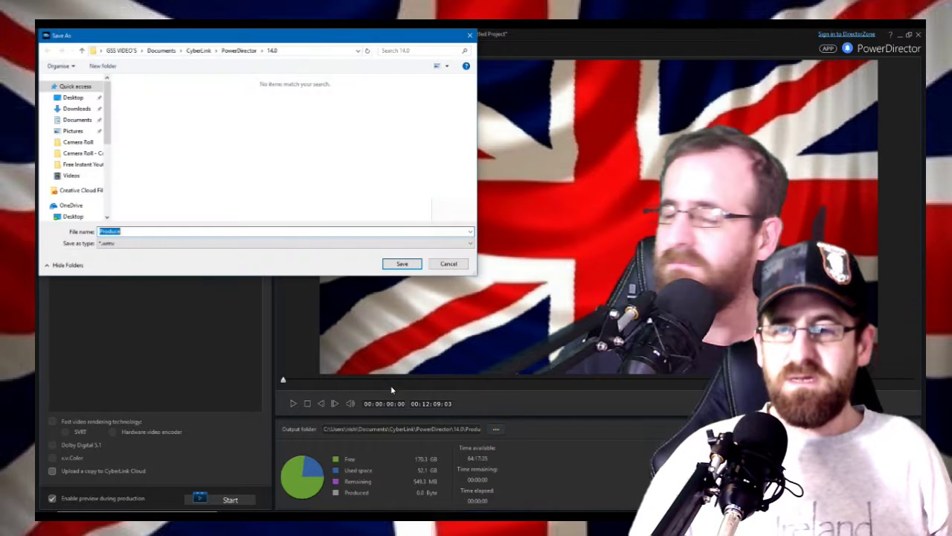
click(75, 176)
double_click(186, 232)
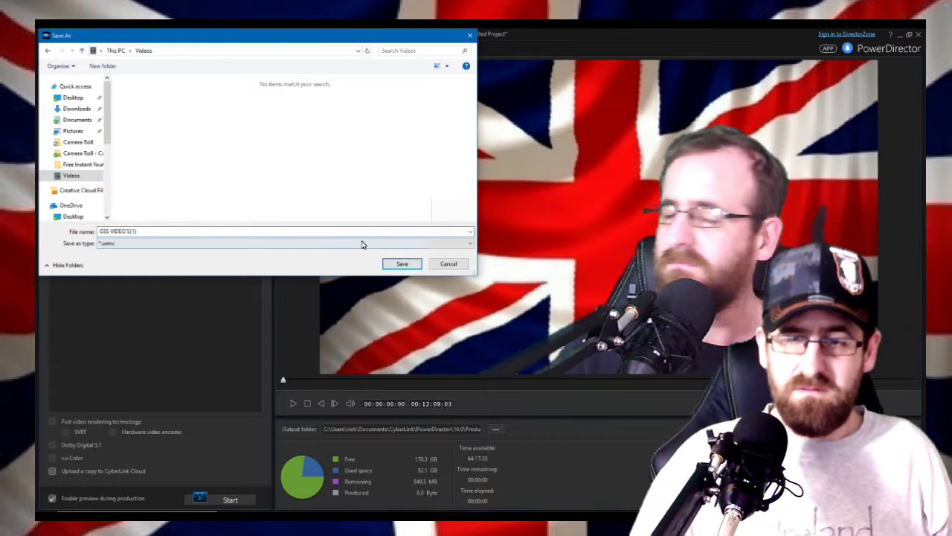
click(403, 264)
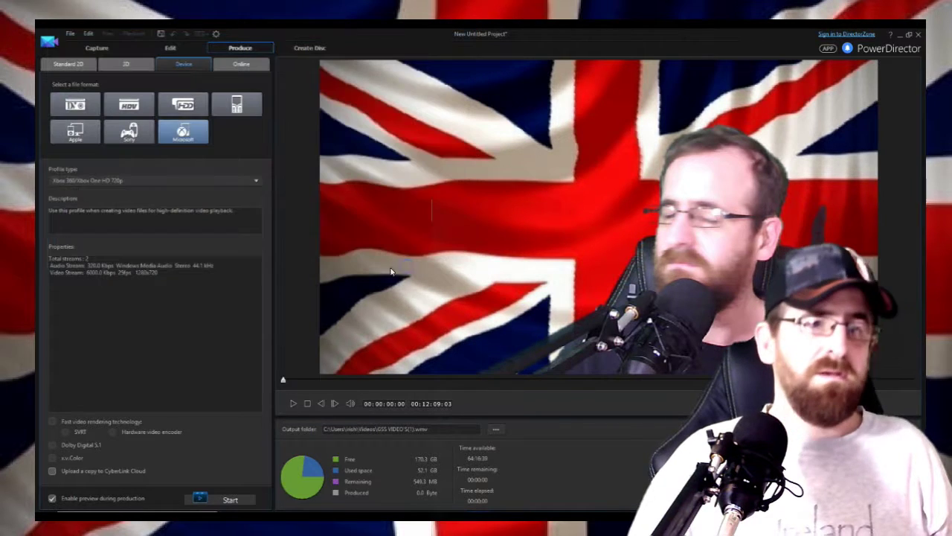
click(231, 499)
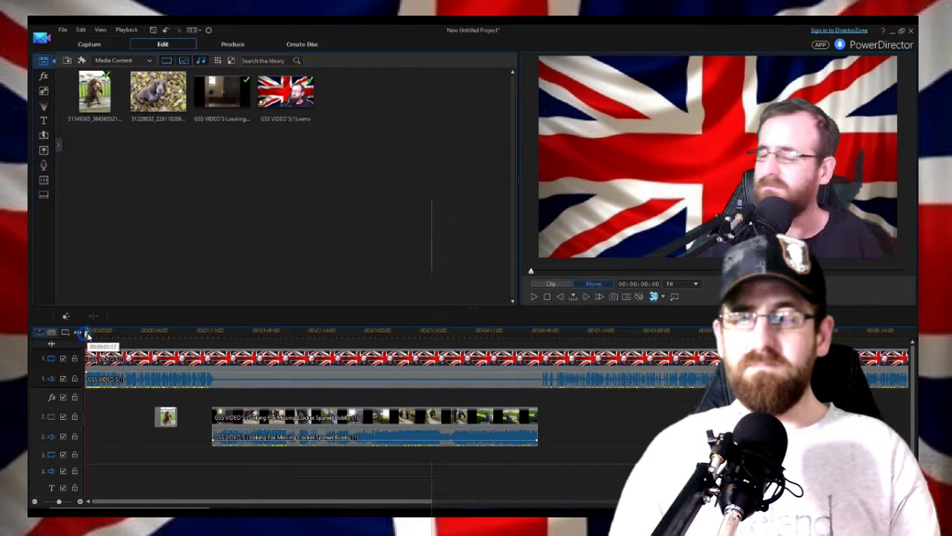
Step: Scrub the timeline from the start through the dog photo on track 2 to examine where it appears over the video
drag(87, 336, 158, 336)
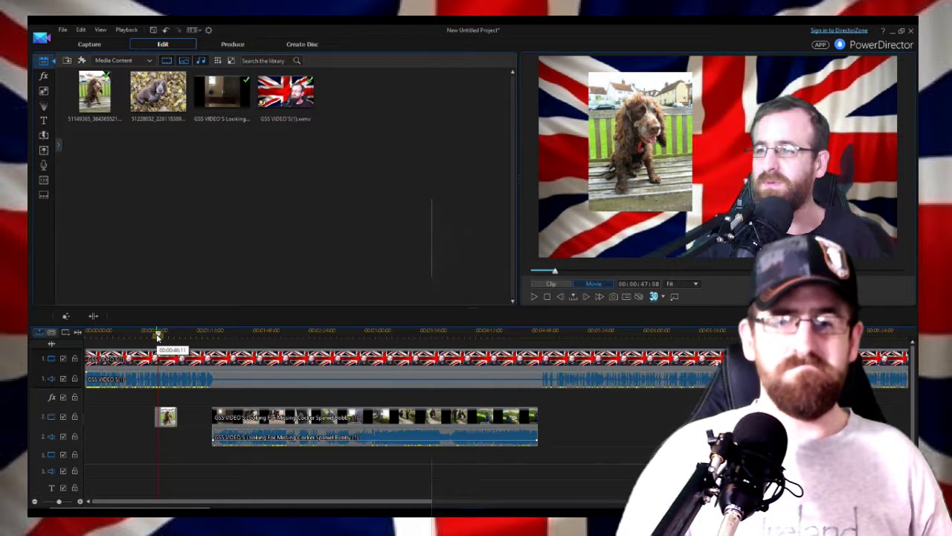
drag(159, 335, 173, 368)
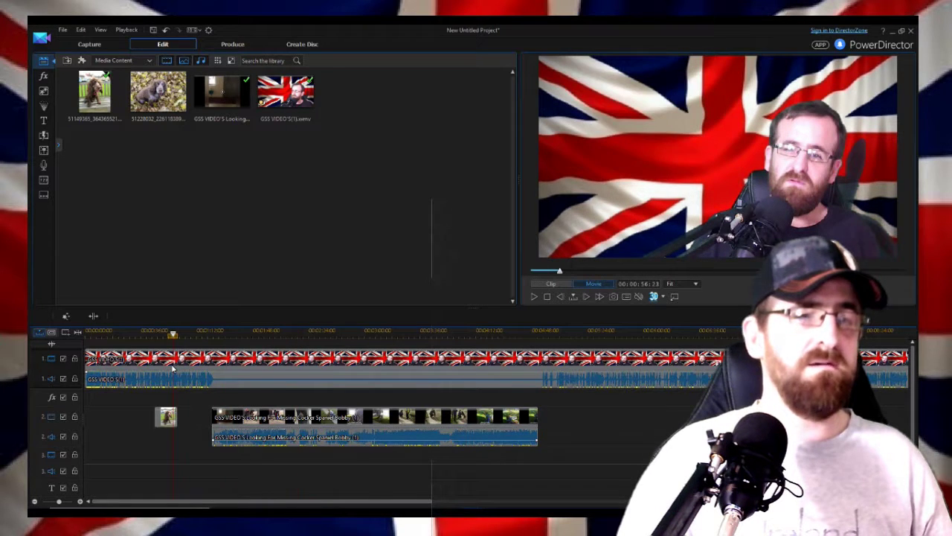
key(space)
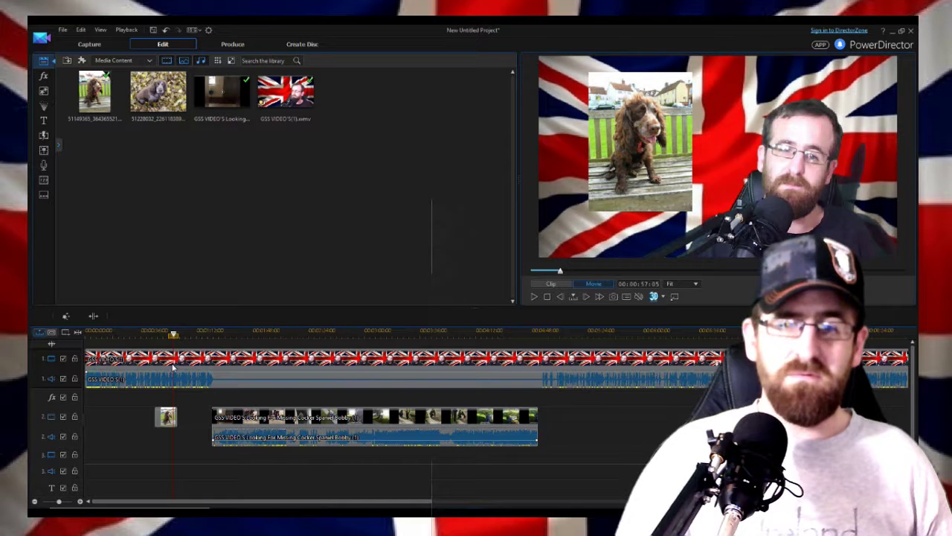
Step: Extend the dog photo on track 2 until it meets the start of the missing cocker spaniel video
drag(174, 366, 167, 368)
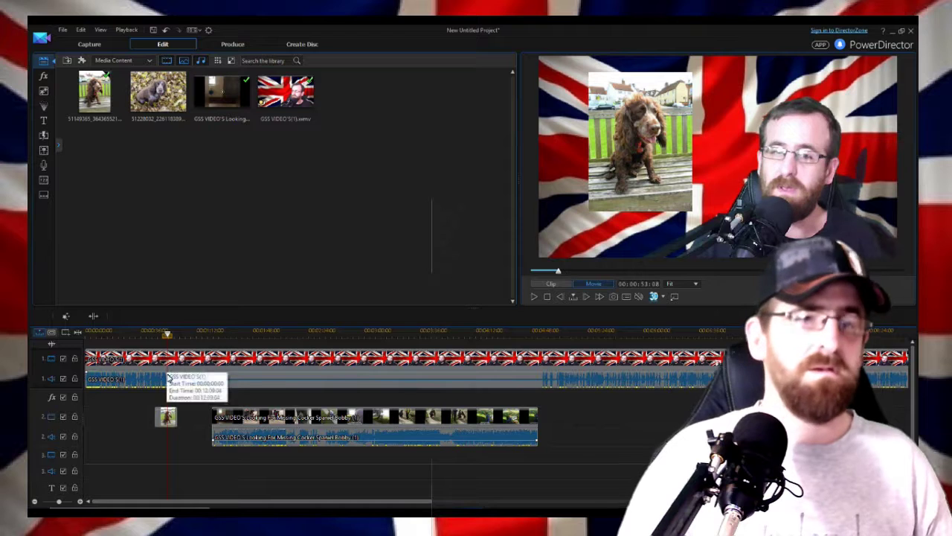
click(176, 419)
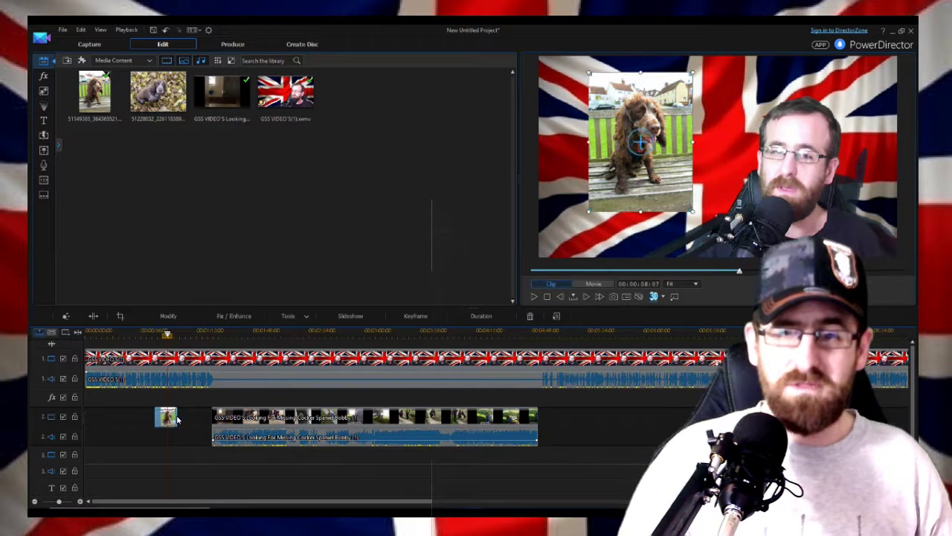
drag(177, 420, 208, 422)
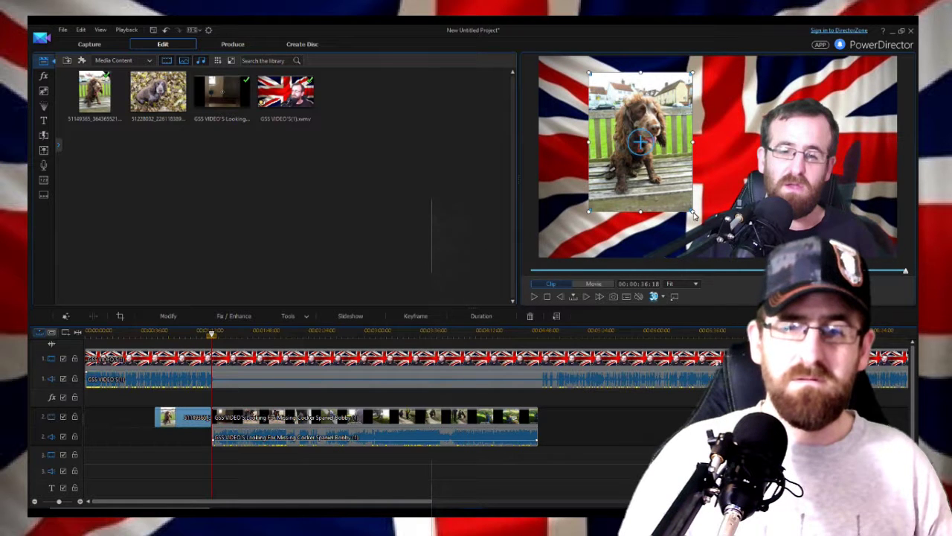
Step: Enlarge the overlaid dog photo slightly by its corners, keeping it beside the presenter and within the frame
drag(694, 218, 699, 223)
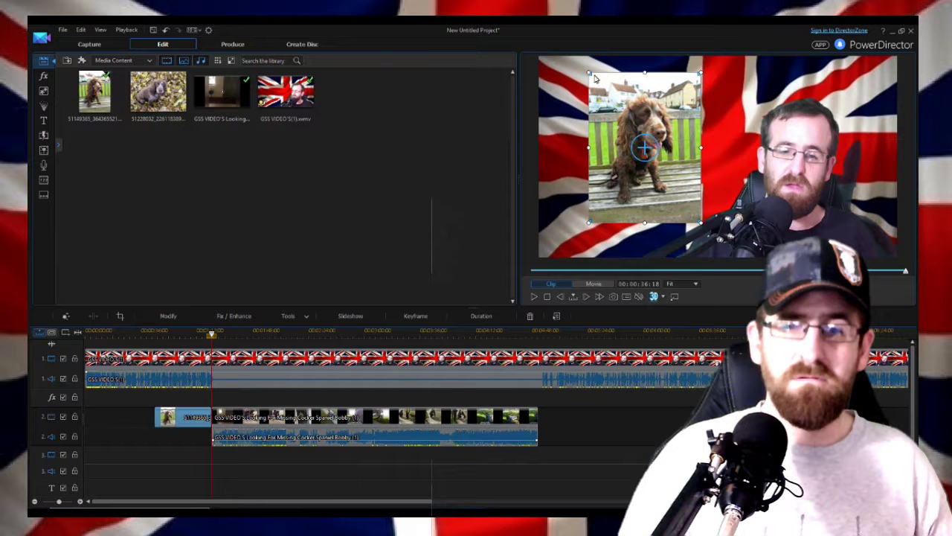
drag(588, 74, 570, 69)
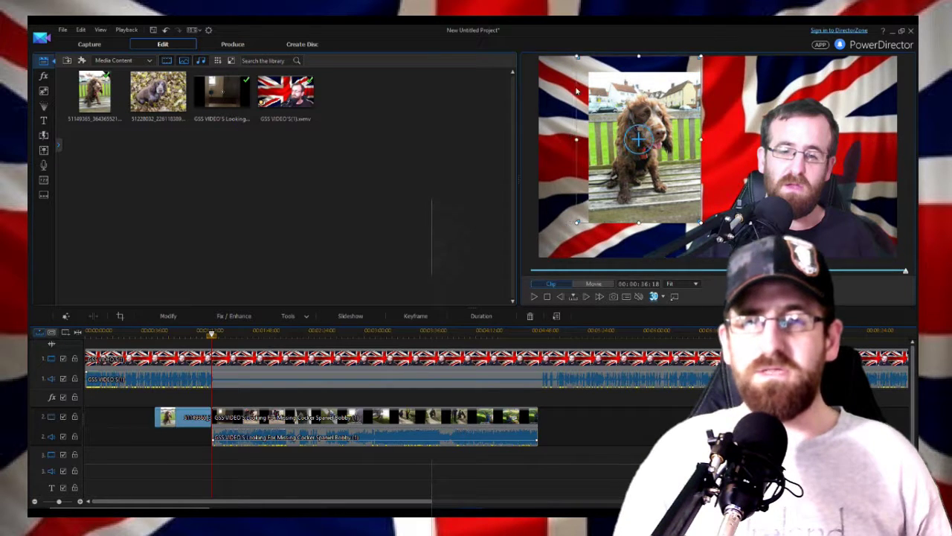
click(700, 225)
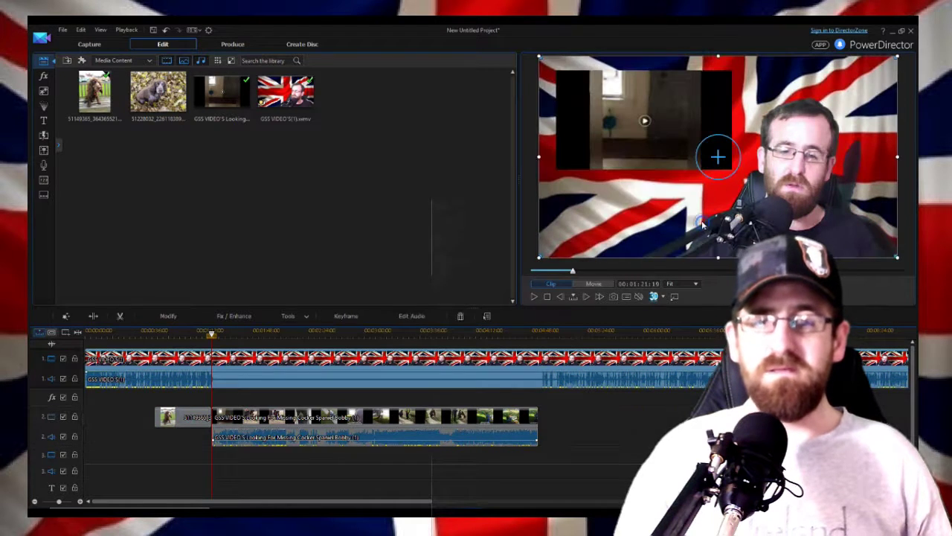
click(181, 415)
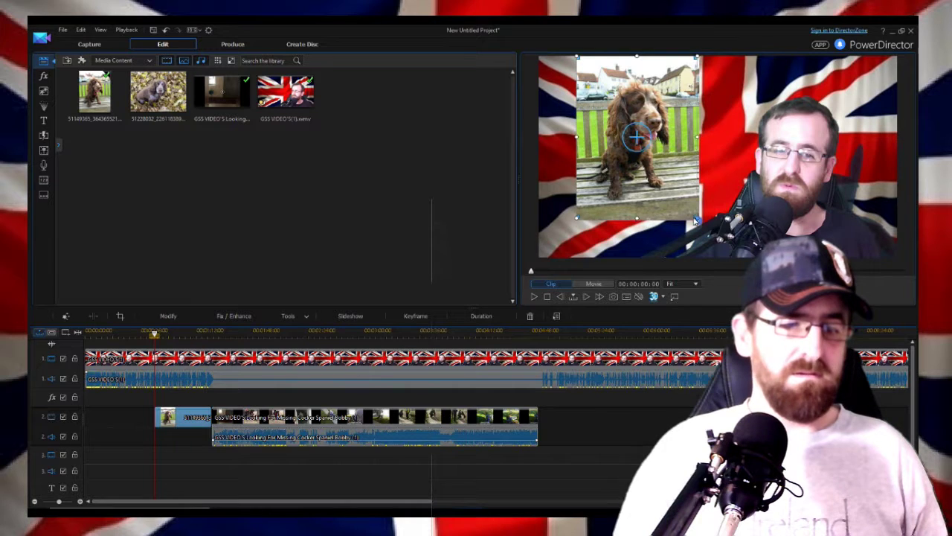
drag(696, 57, 689, 68)
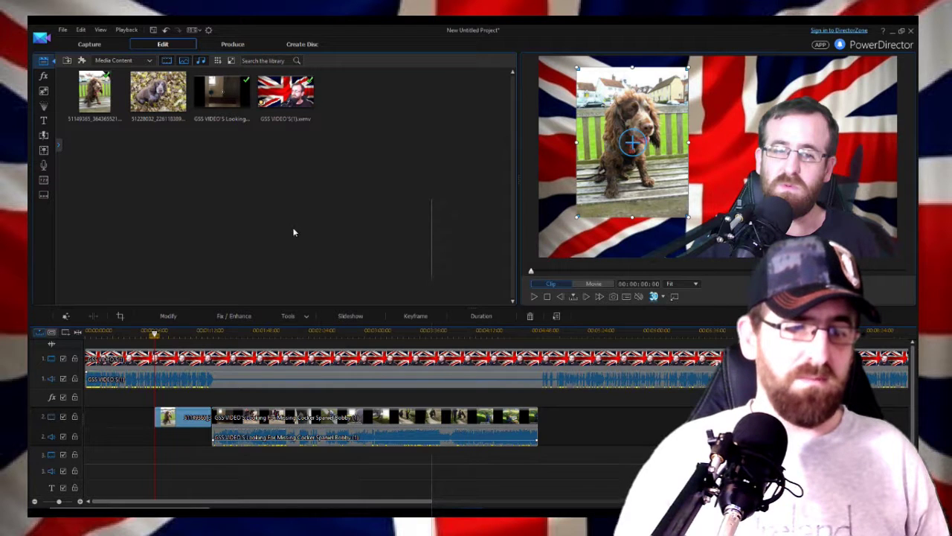
click(253, 481)
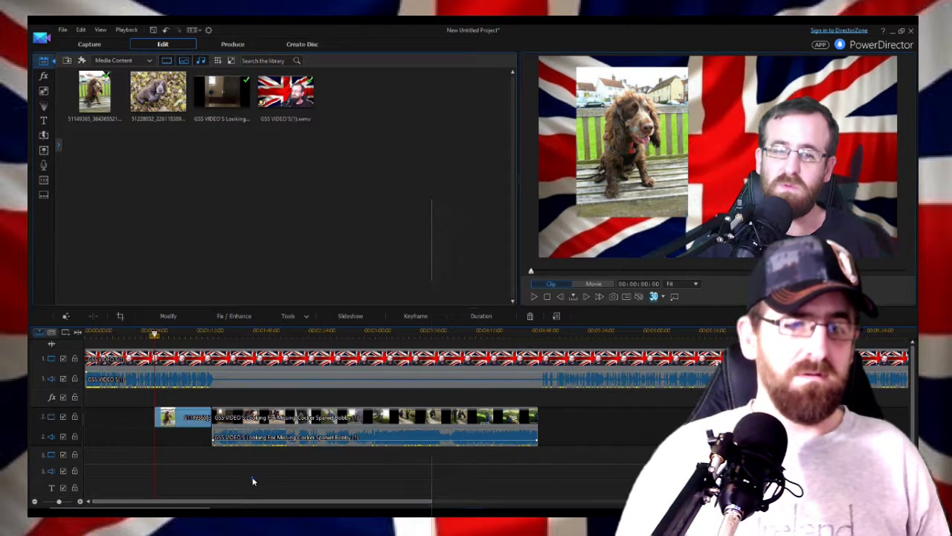
Step: Place the photo of the dog in autumn leaves on track 2 directly after the missing cocker spaniel video
drag(179, 338, 538, 371)
drag(160, 106, 541, 440)
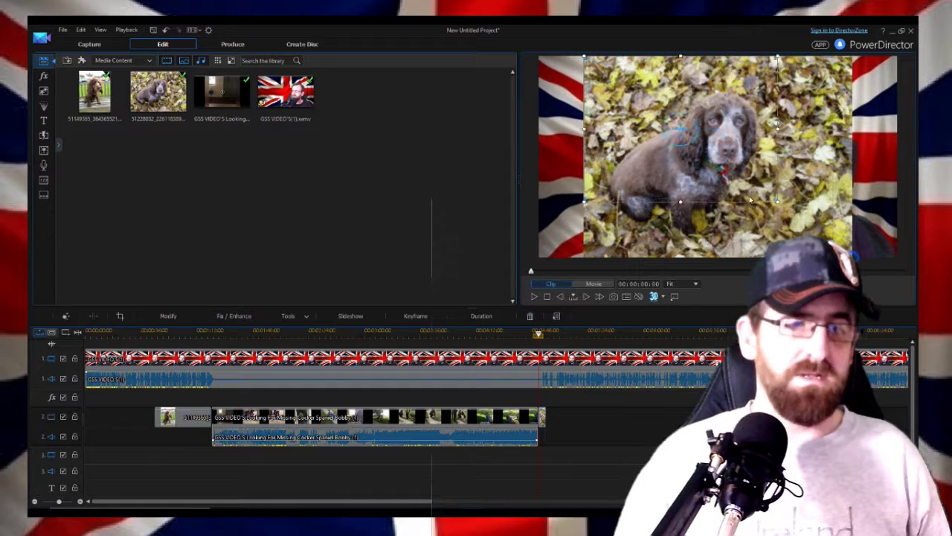
Step: Shrink the autumn leaves photo so it sits beside the presenter, and extend its clip on track 2 well past the missing cocker spaniel video
drag(852, 260, 707, 194)
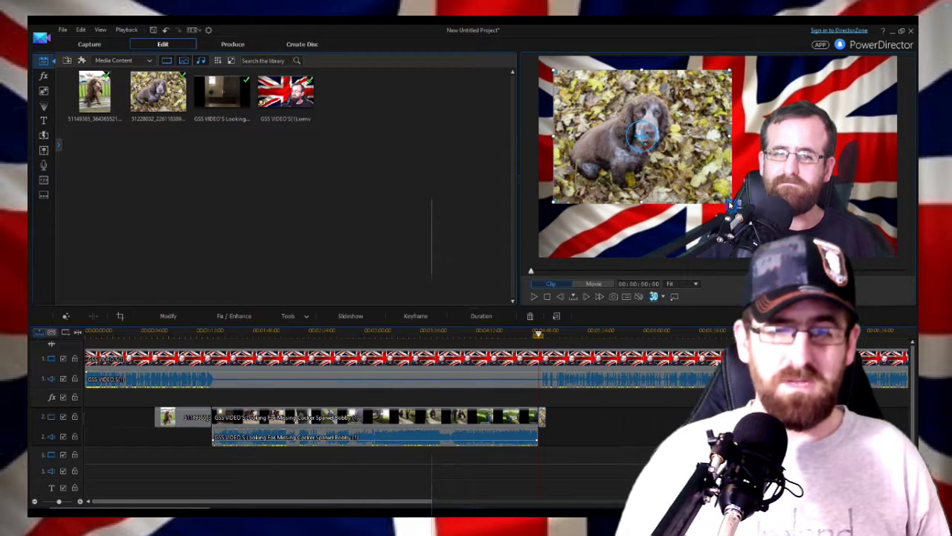
drag(734, 208, 726, 201)
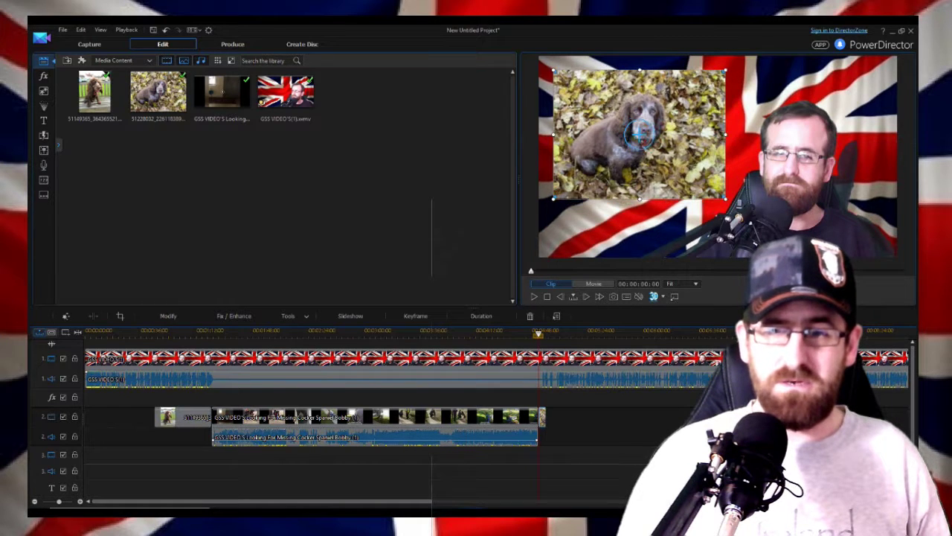
drag(425, 501, 521, 493)
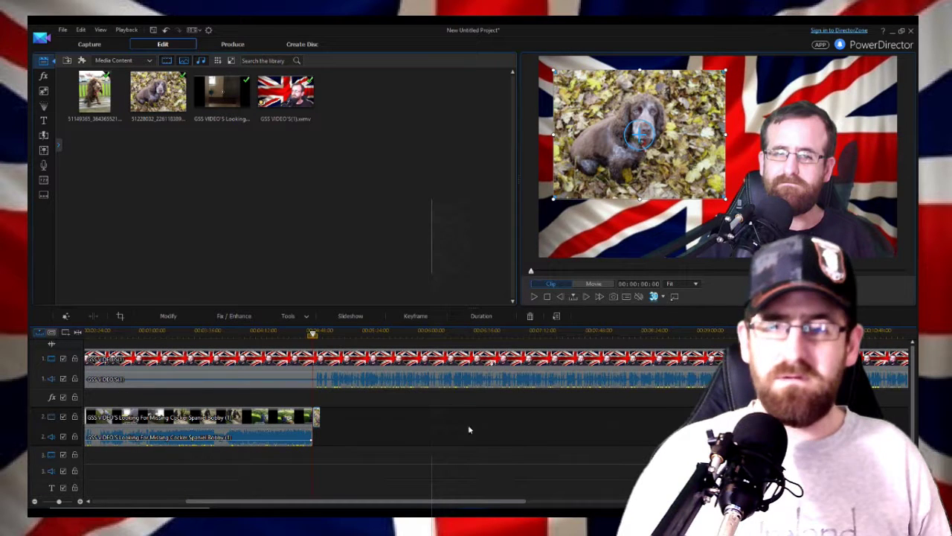
mouse_move(104, 96)
mouse_down()
mouse_move(378, 428)
mouse_move(400, 428)
mouse_move(156, 96)
mouse_move(97, 93)
mouse_up()
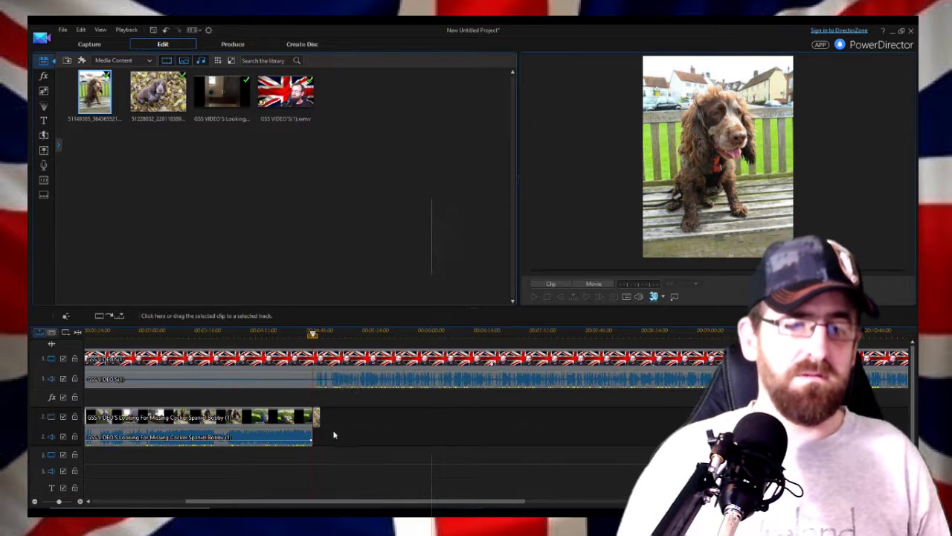
drag(316, 421, 445, 423)
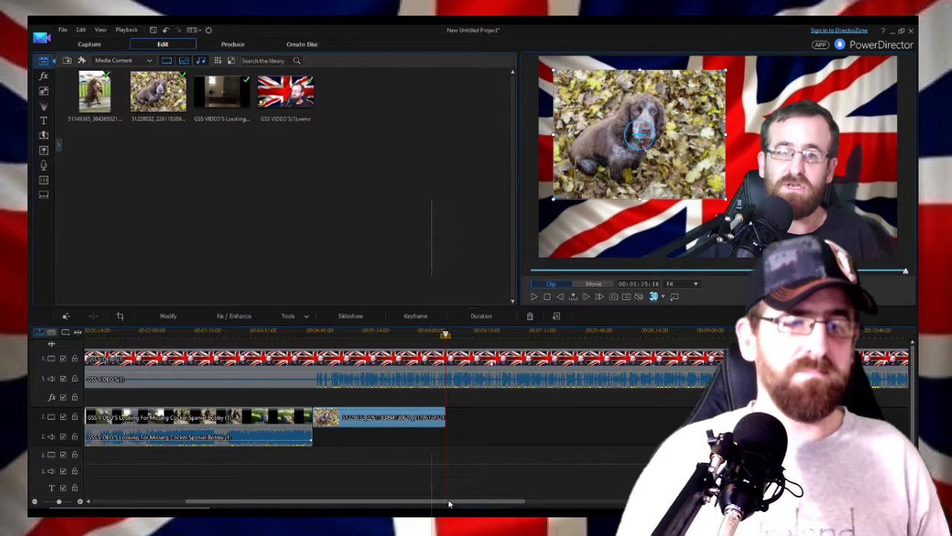
Step: Place the photo of the dog on the bench on track 2 after a gap, and shrink and position it beside the presenter
mouse_move(96, 100)
mouse_down()
mouse_move(318, 279)
mouse_move(487, 438)
mouse_up()
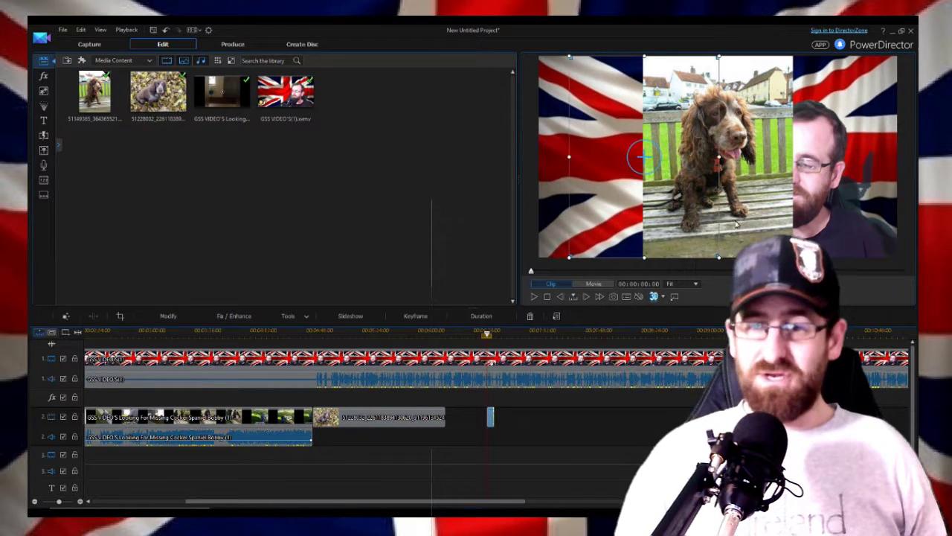
drag(776, 205, 702, 205)
drag(720, 262, 657, 208)
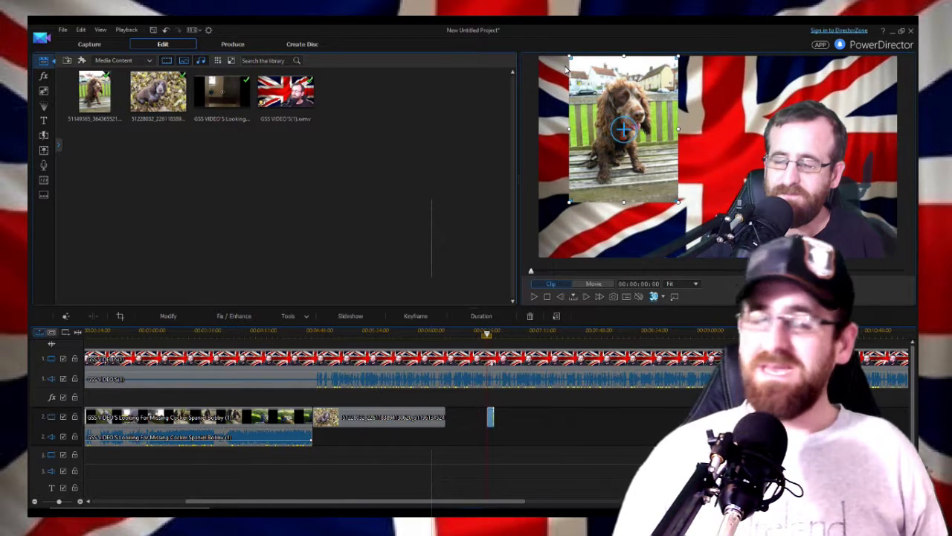
drag(570, 57, 578, 66)
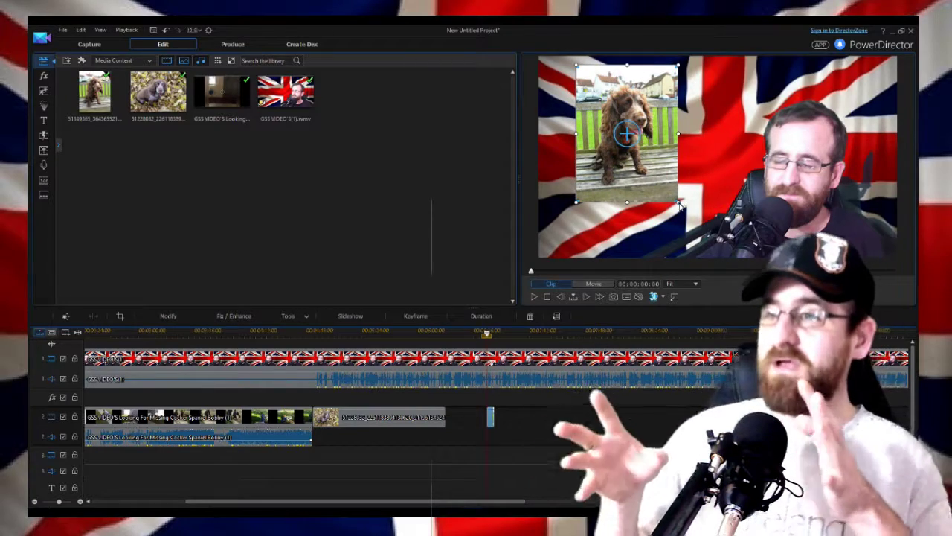
drag(678, 203, 693, 222)
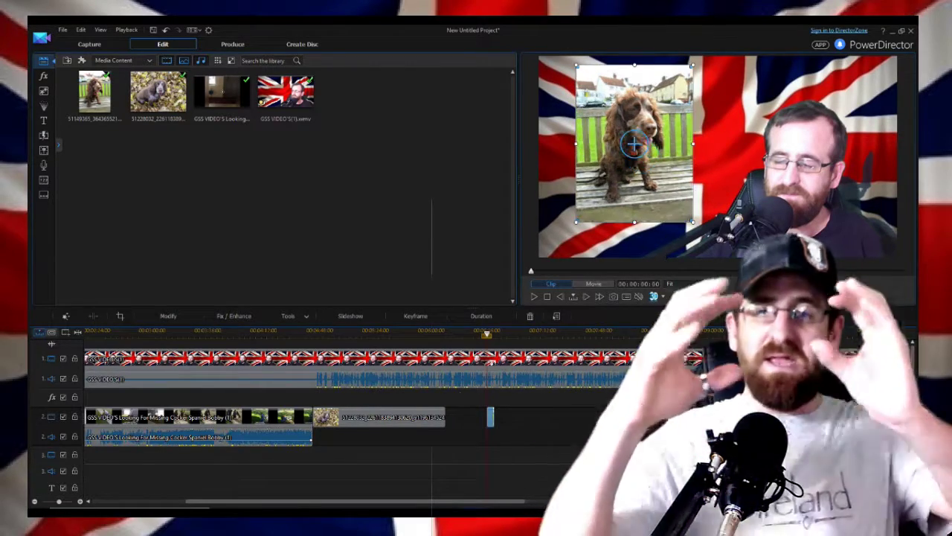
Step: Extend the bench photo, match its length to the autumn leaves photo by aligning it underneath on track 3, and return it to track 2
click(491, 418)
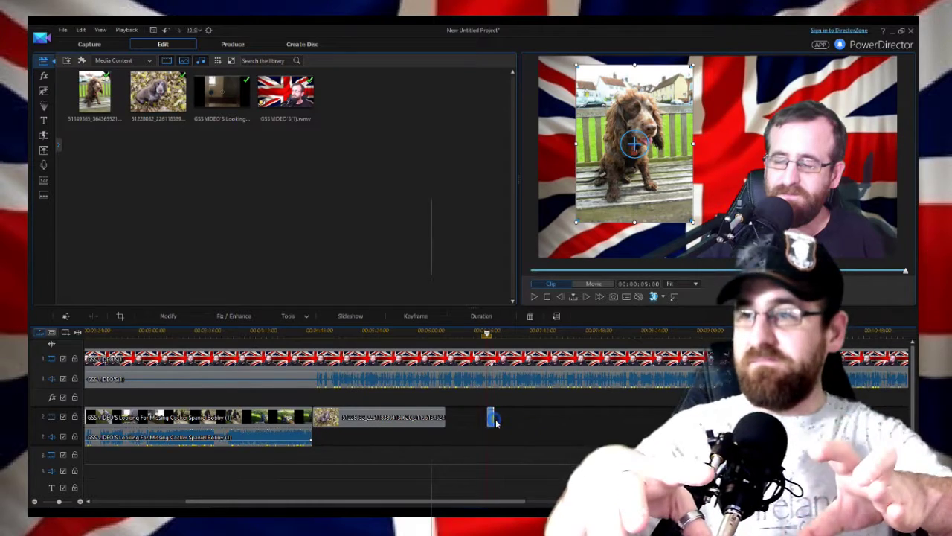
click(496, 419)
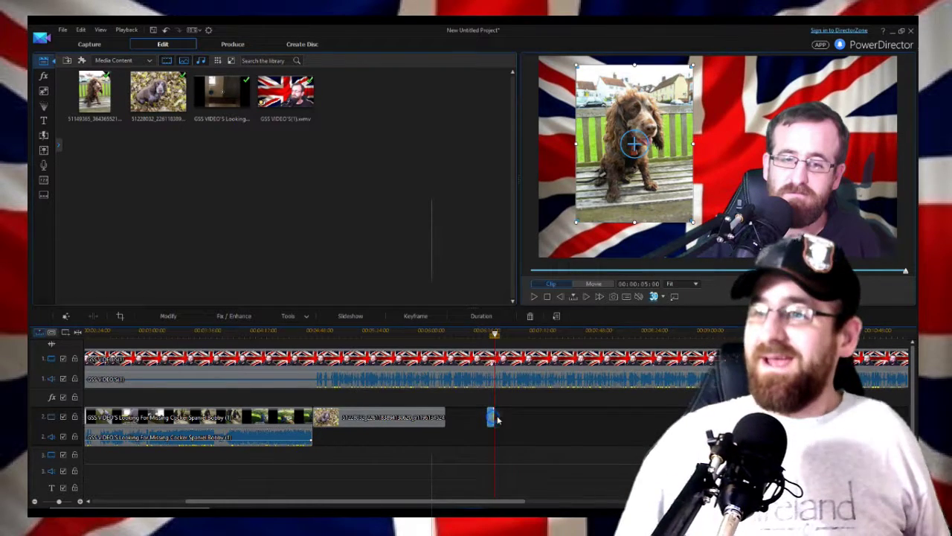
click(729, 332)
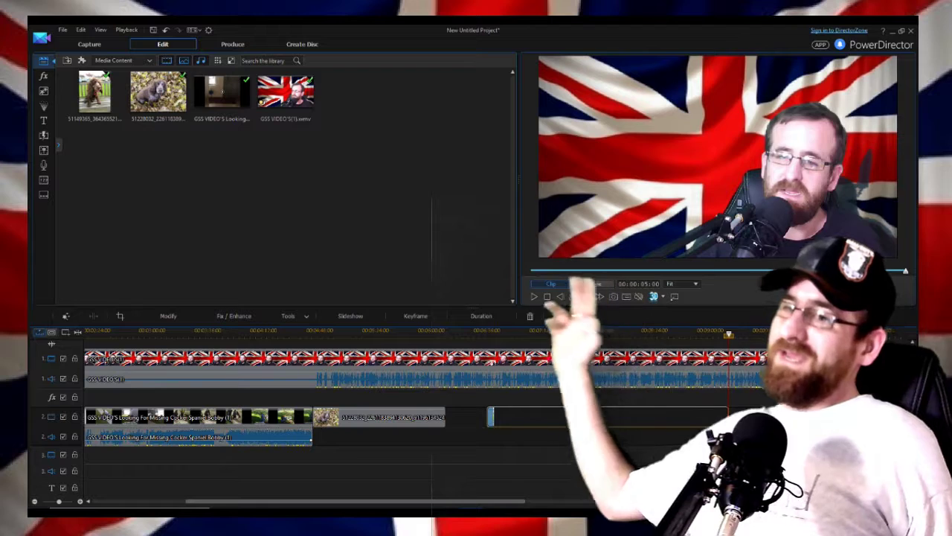
drag(492, 418, 625, 422)
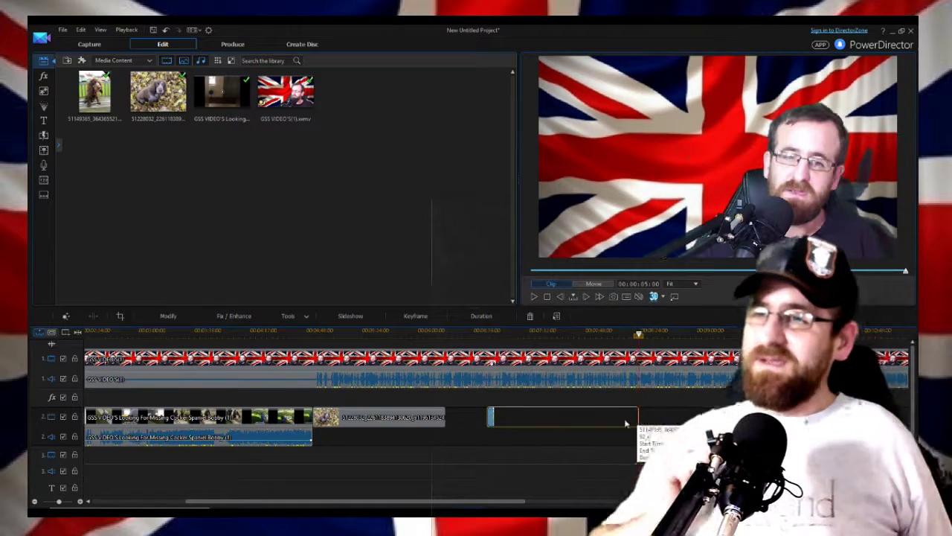
drag(374, 457, 445, 463)
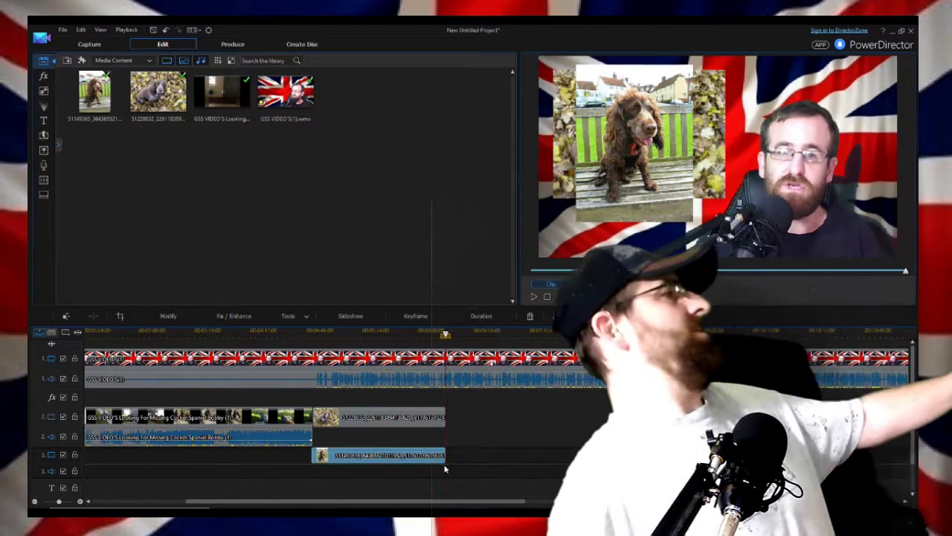
drag(543, 418, 543, 417)
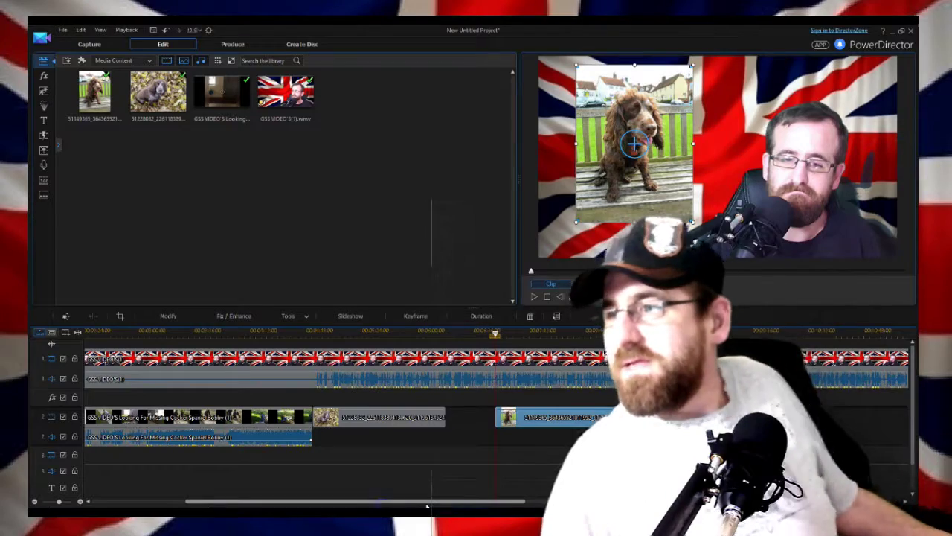
Step: Add the autumn leaves photo to track 3 as a spacer filling the gap, and extend a second copy beneath the bench photo to match its length
drag(427, 506, 507, 506)
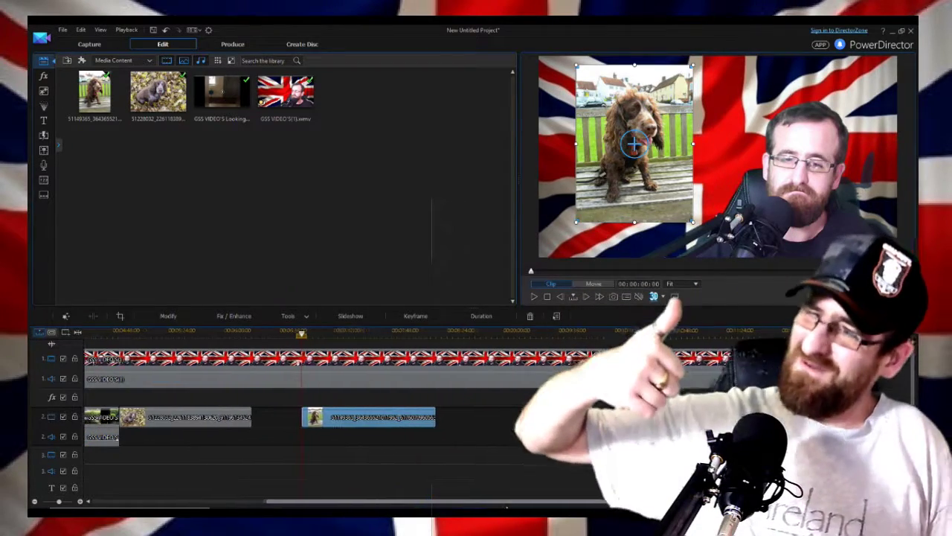
mouse_move(159, 93)
mouse_down()
mouse_move(184, 164)
mouse_move(477, 372)
mouse_move(446, 443)
mouse_move(264, 456)
mouse_move(250, 479)
mouse_move(270, 462)
mouse_move(299, 461)
mouse_up()
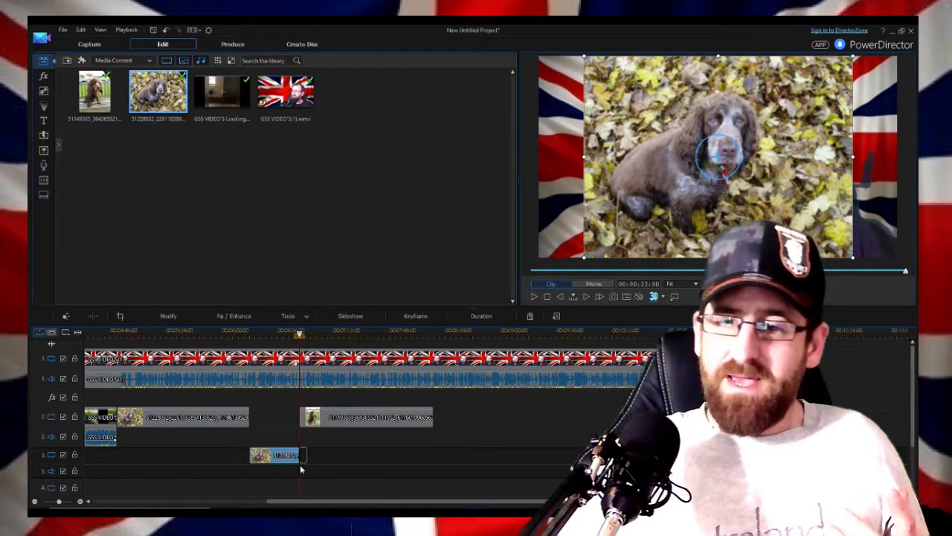
click(302, 456)
drag(304, 457, 424, 475)
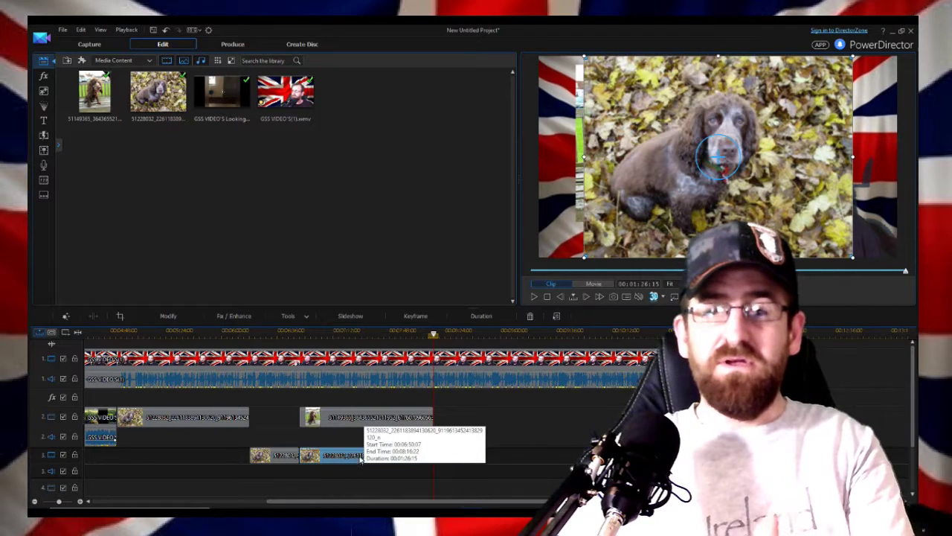
Step: Move the longer leaves photo onto track 2 after the bench photo, using the short copy on track 3 as the spacer between them
drag(358, 461, 546, 431)
drag(294, 455, 443, 463)
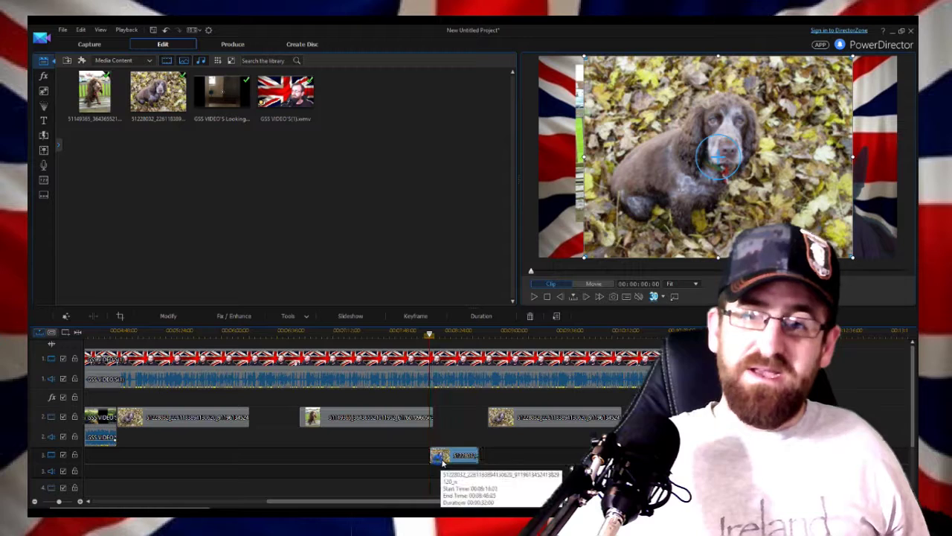
click(519, 422)
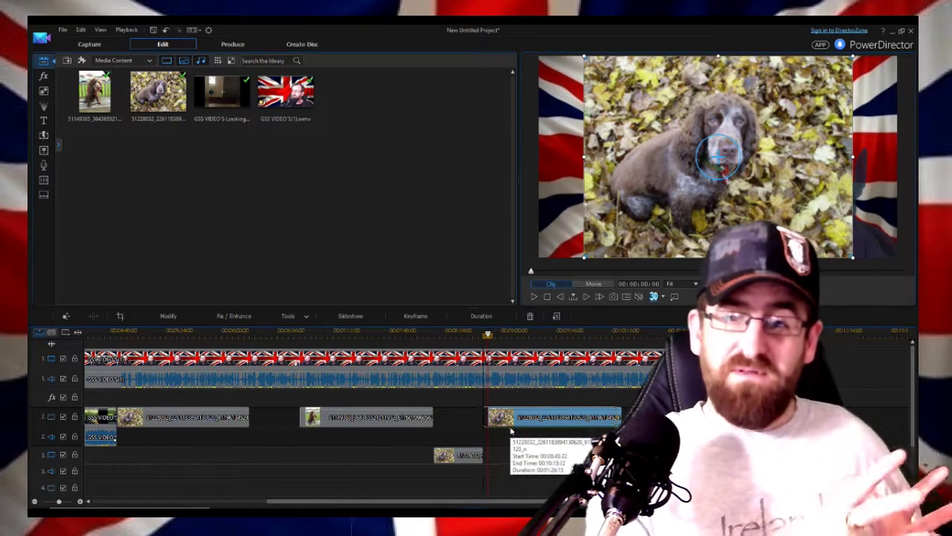
click(486, 337)
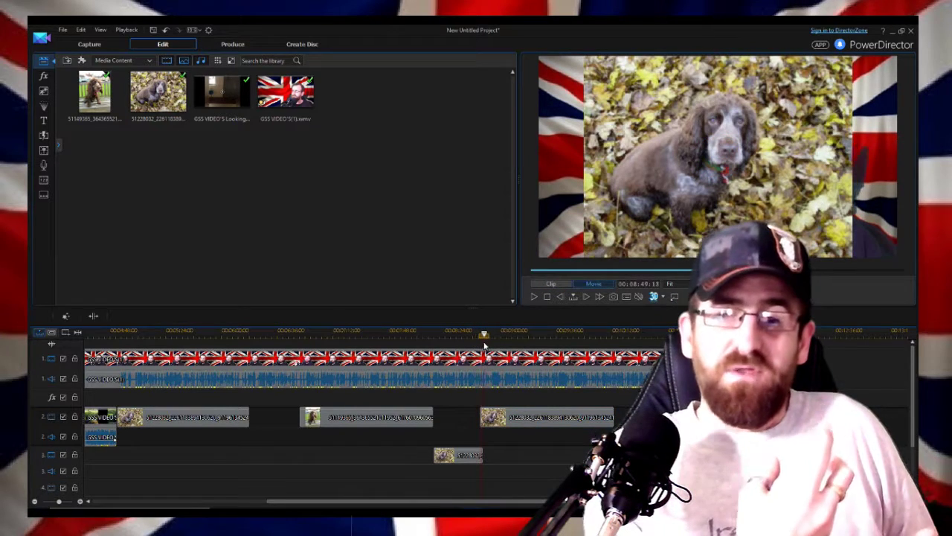
Step: Align the start of the second leaves photo on track 2 with the spacer's end, and move the spacer to that photo's end
click(476, 455)
click(512, 419)
drag(512, 418, 515, 418)
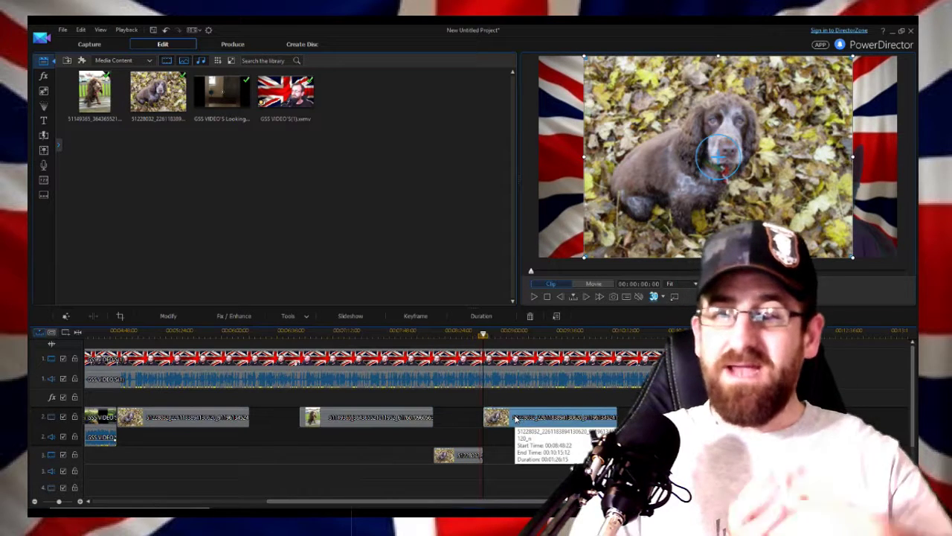
click(461, 456)
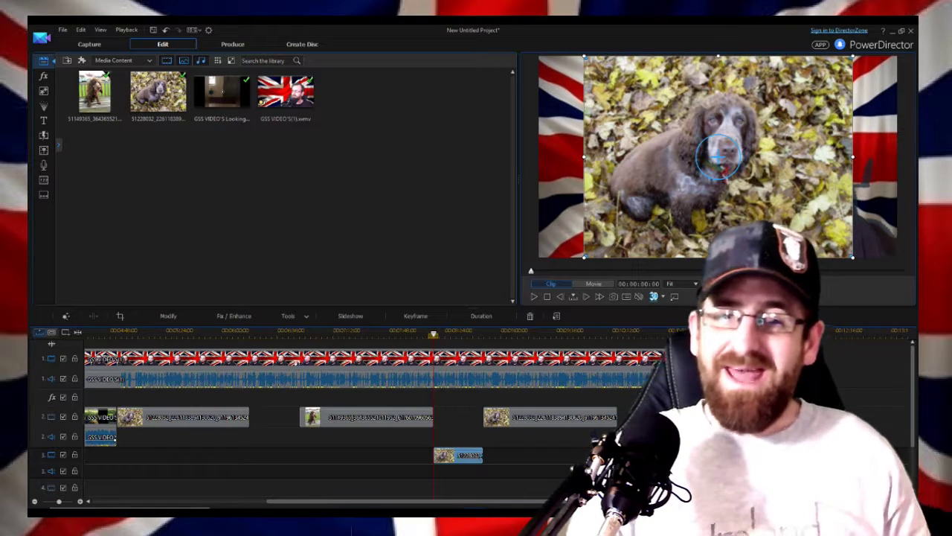
drag(461, 455, 644, 456)
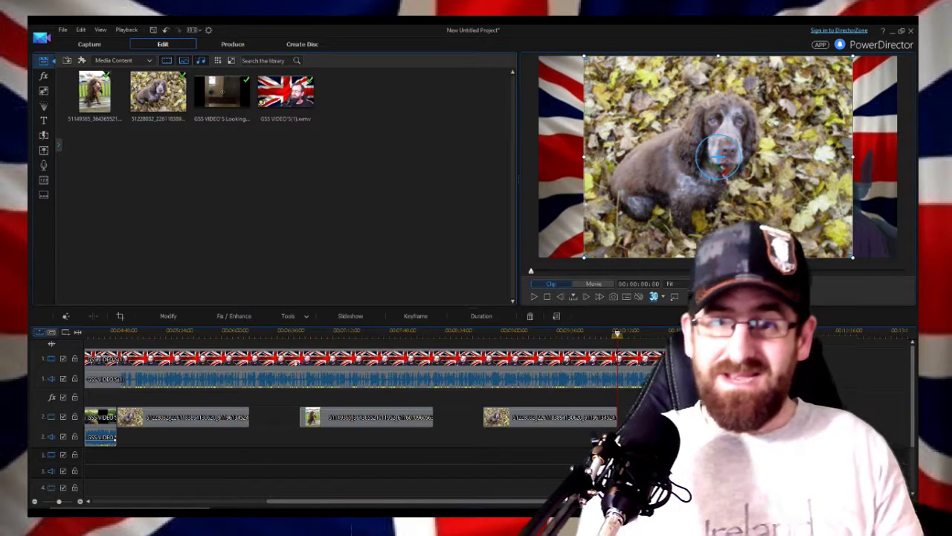
Step: Place another copy of the bench photo on track 3 beneath the second autumn leaves photo
drag(94, 92, 228, 178)
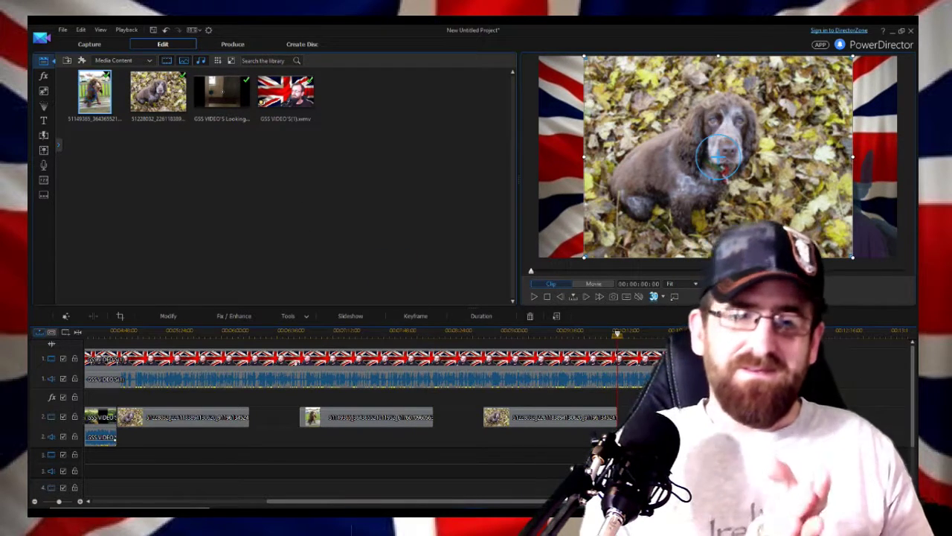
click(663, 333)
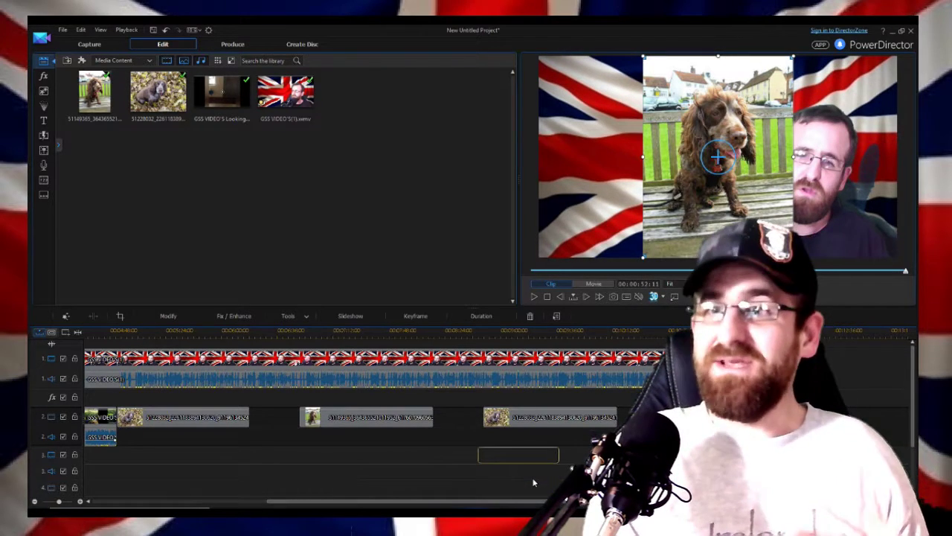
mouse_move(538, 476)
mouse_down()
mouse_move(541, 458)
mouse_move(520, 458)
mouse_up()
click(509, 421)
click(509, 458)
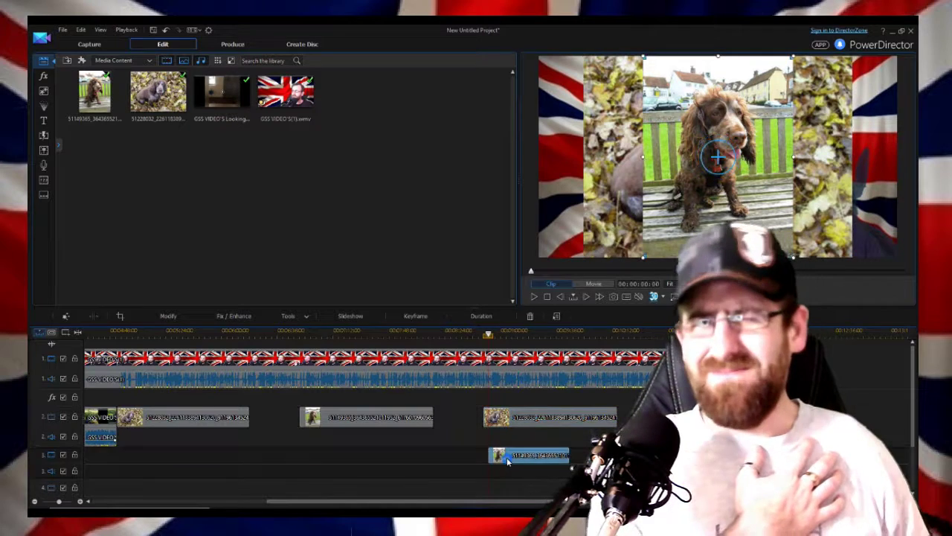
Step: Align the track 3 bench photo's start with the second leaves photo and extend it to end at the same point
drag(506, 461, 497, 462)
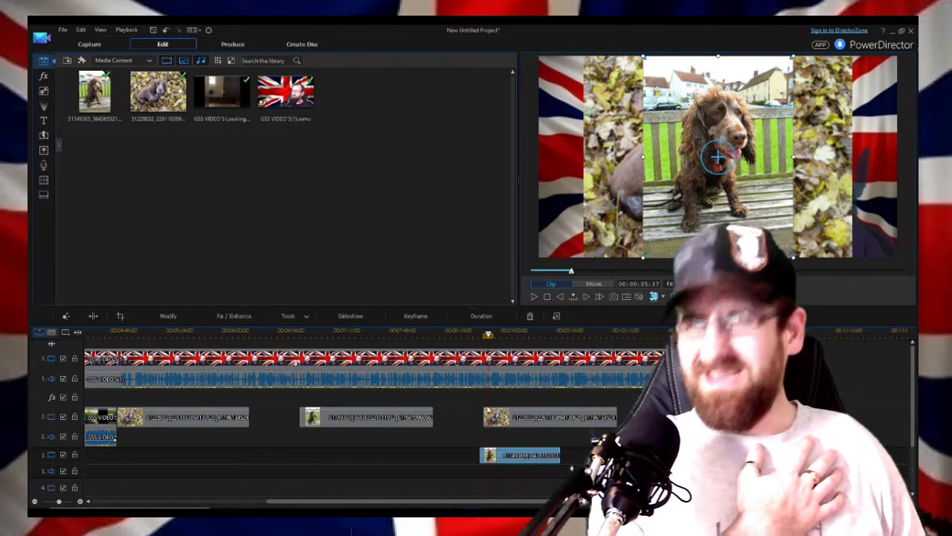
click(458, 332)
click(491, 455)
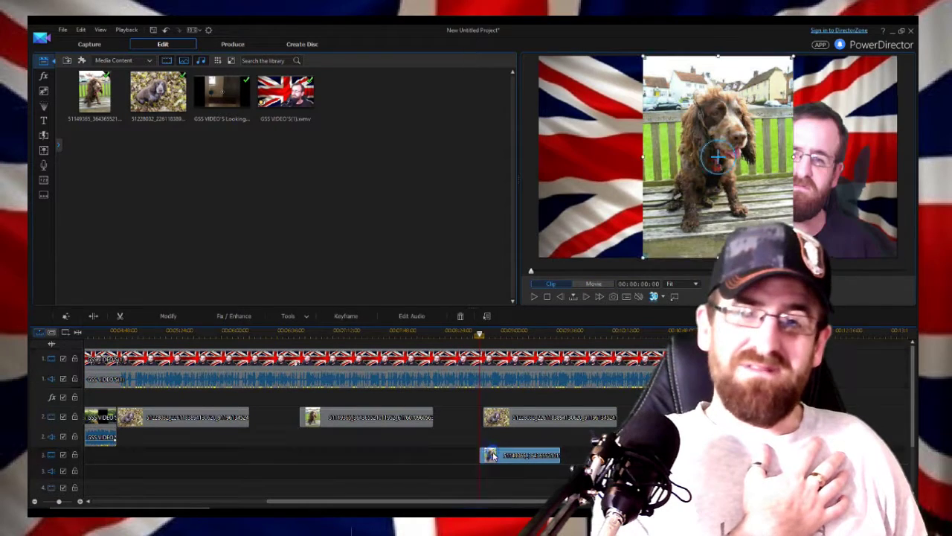
drag(493, 455, 498, 456)
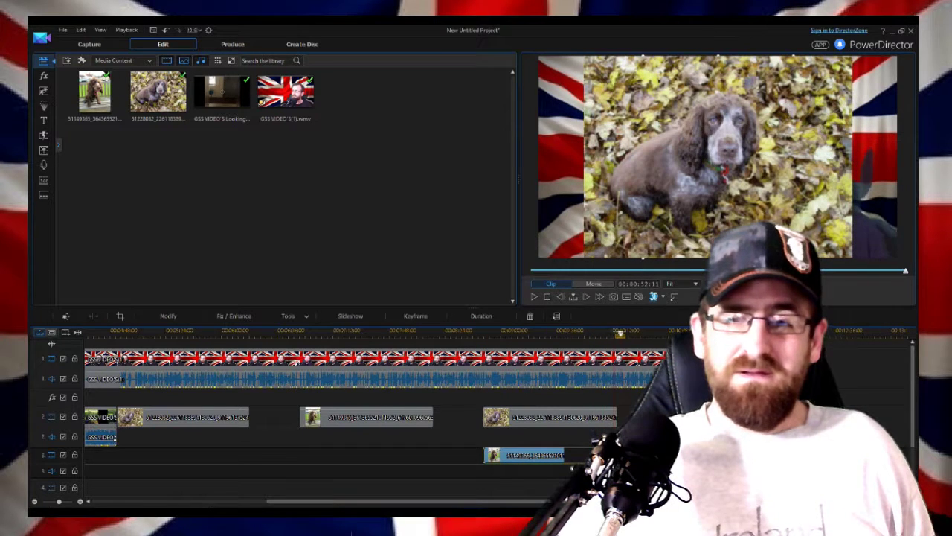
click(547, 458)
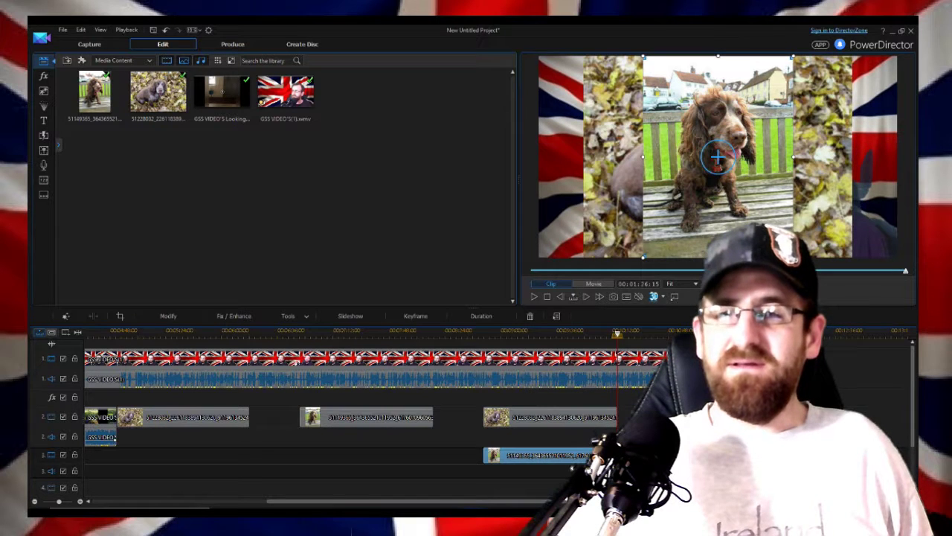
Step: Move the extended bench photo to track 2, one spacer length after the second leaves photo, and shorten it to end with the main video
key(Delete)
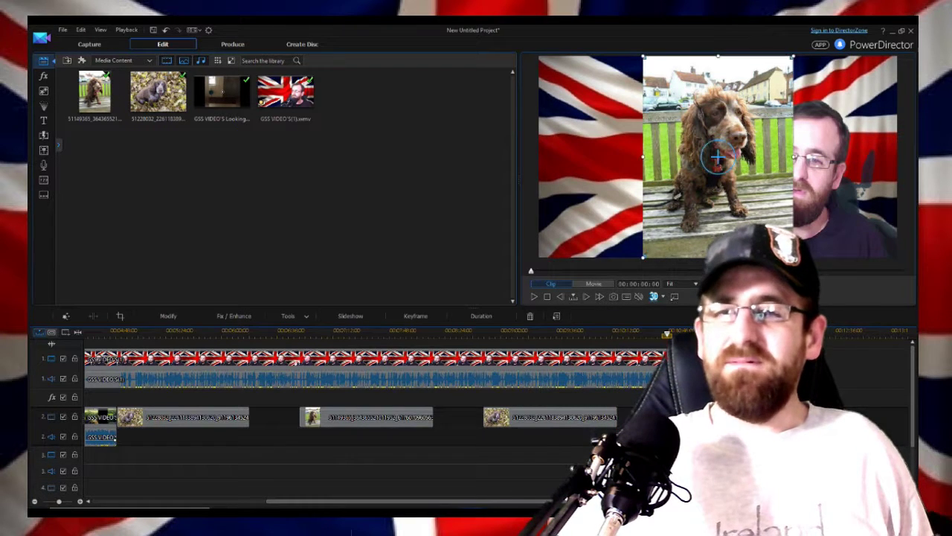
key(End)
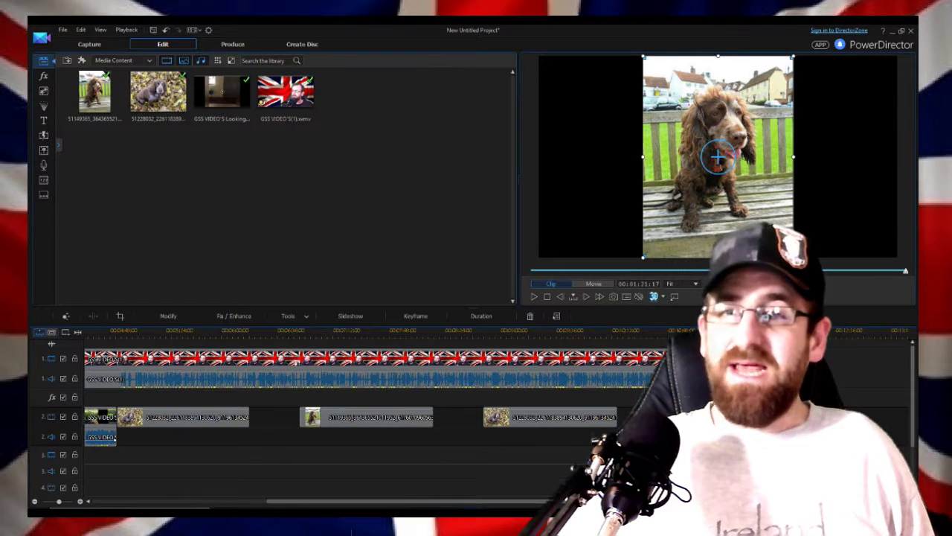
key(Home)
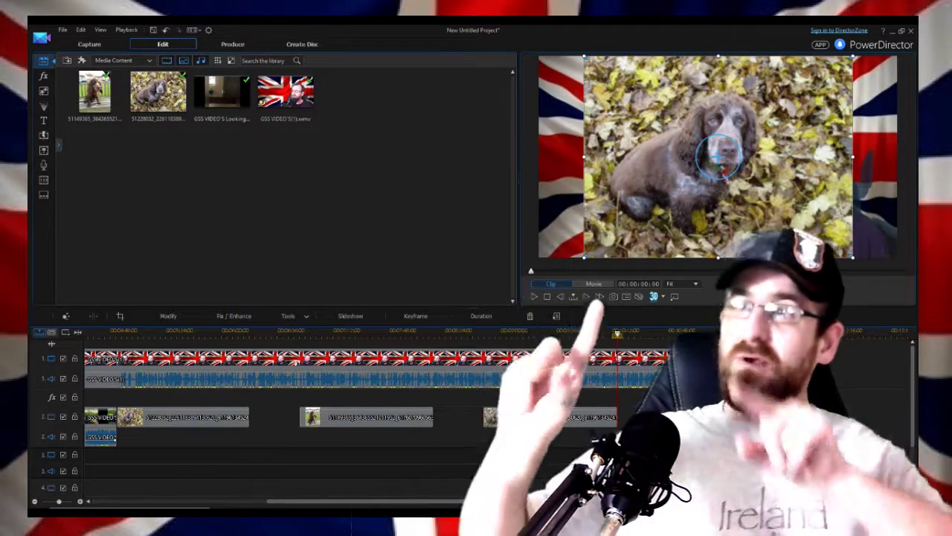
Step: Shrink the second autumn leaves photo and place it over the flag background beside the presenter, clear of his face
click(565, 417)
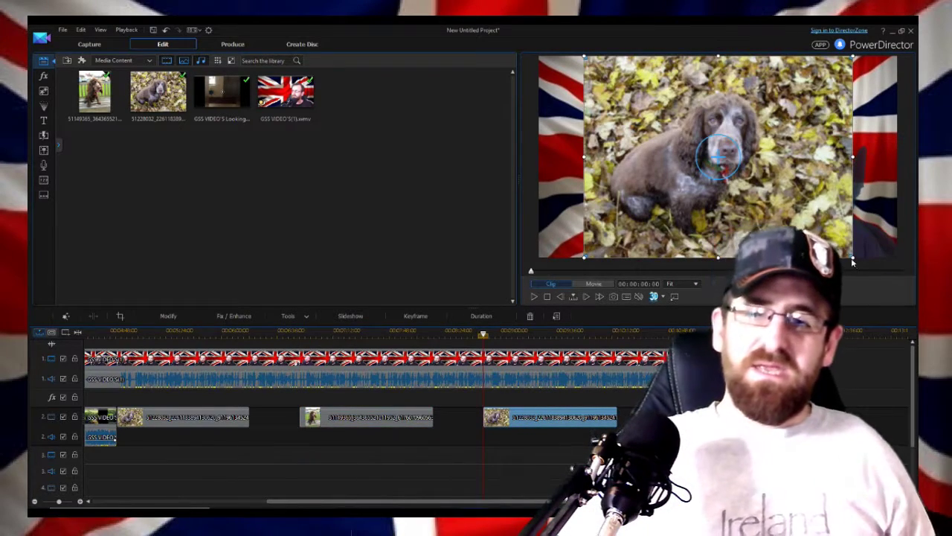
drag(703, 173, 674, 180)
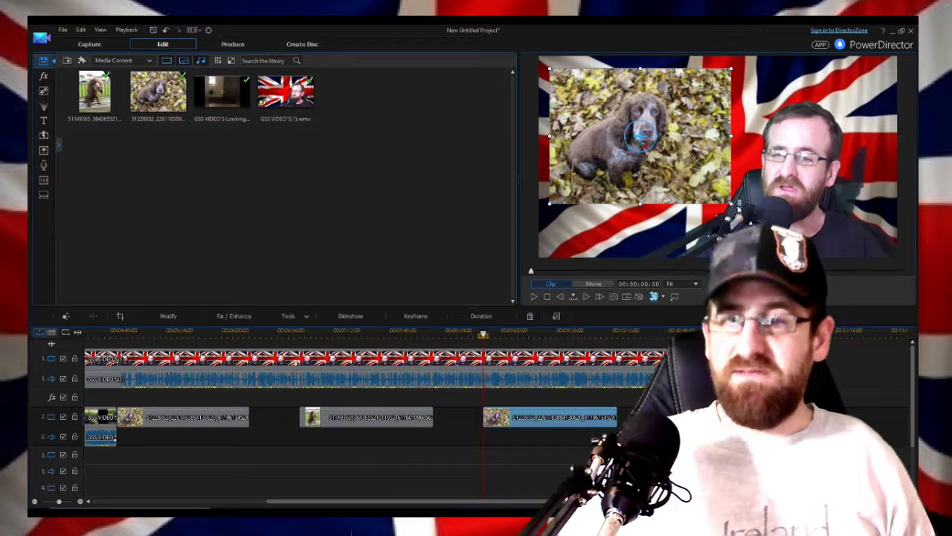
drag(719, 192, 698, 173)
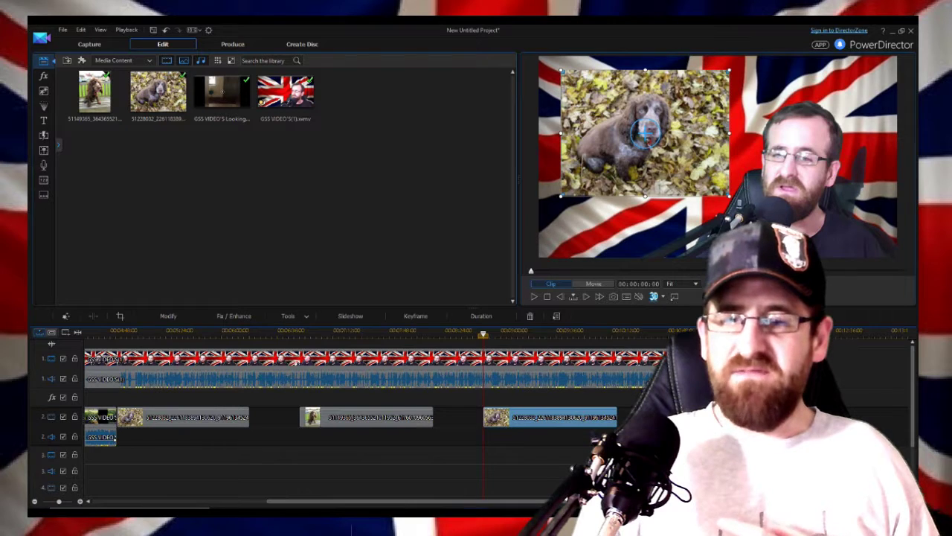
Step: Shrink the last bench photo on track 2 and place it over the flag background beside the presenter
click(666, 333)
drag(718, 156, 648, 156)
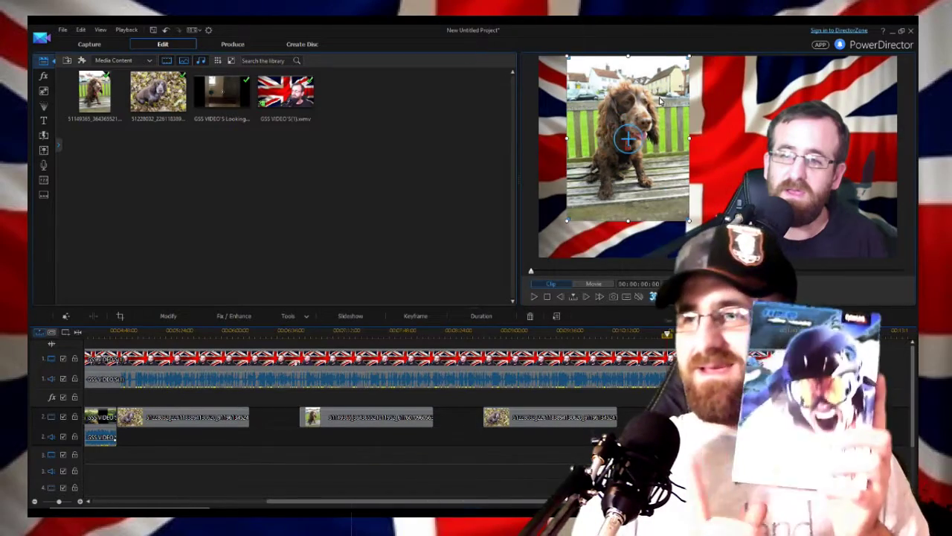
drag(567, 55, 580, 72)
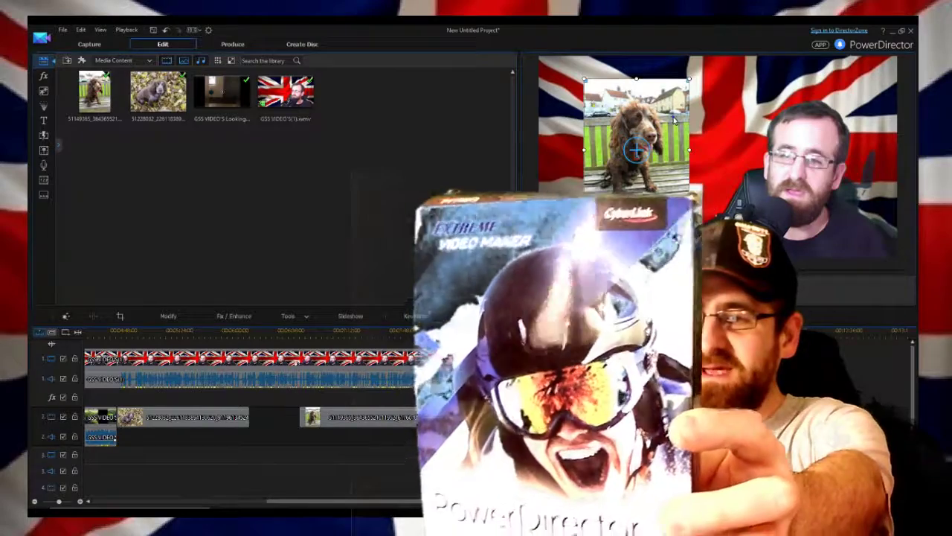
drag(675, 112, 690, 115)
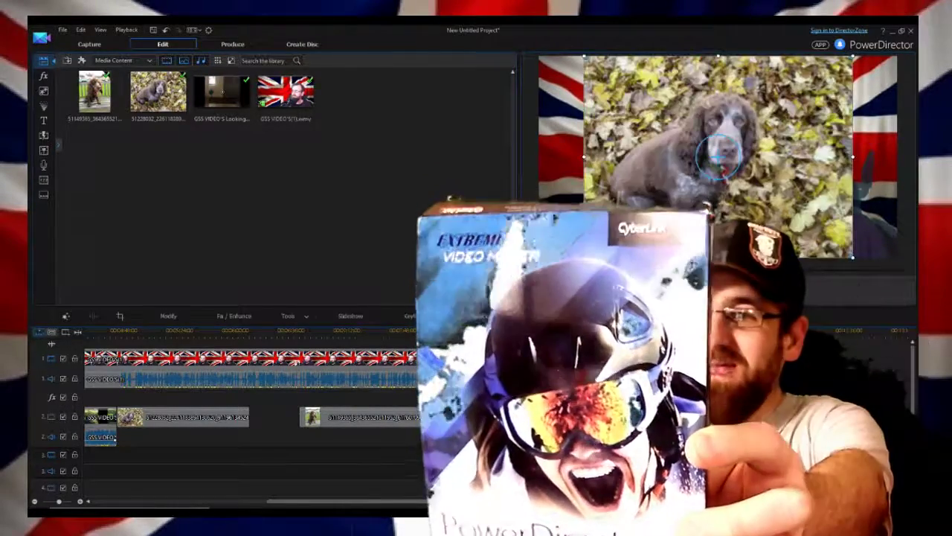
Step: Cut the full-size leaves photo that serves as a spacer out of the timeline
right_click(642, 144)
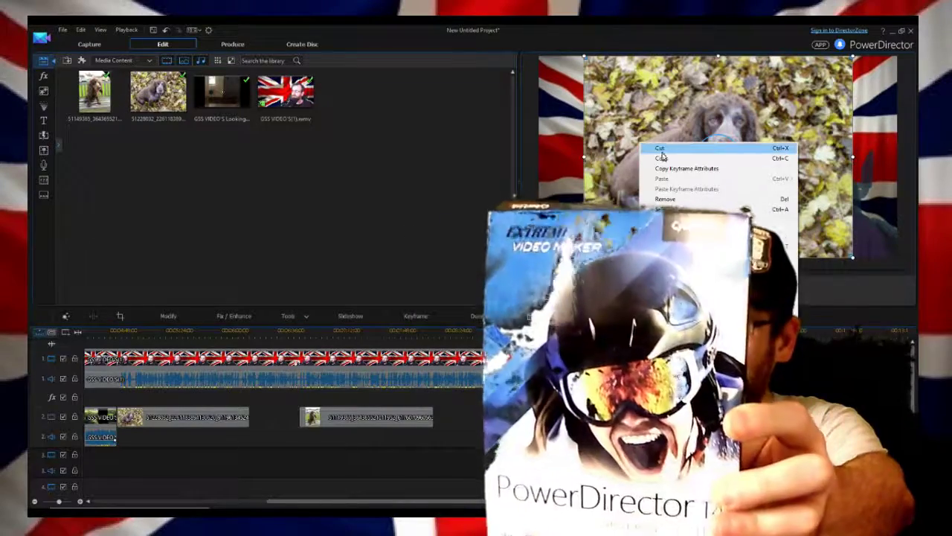
click(672, 150)
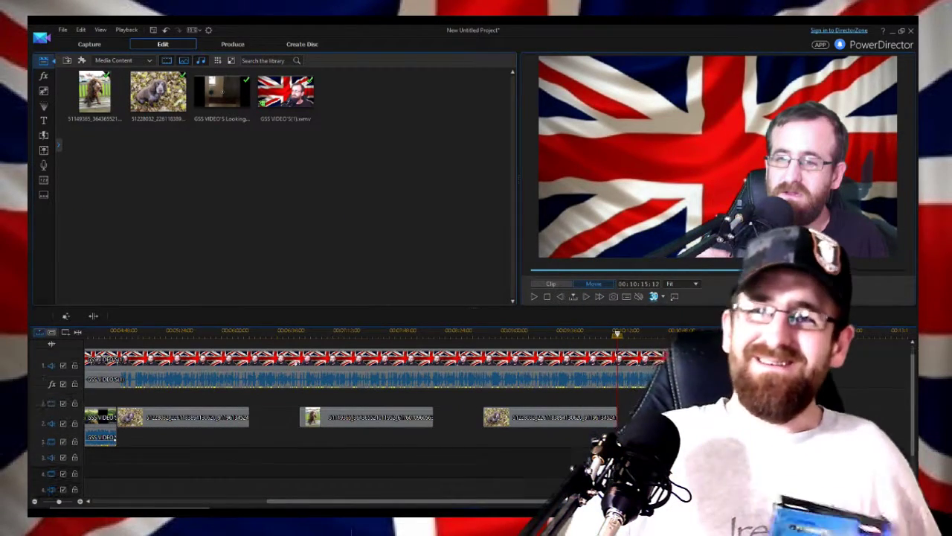
scroll(51, 347, down, 1)
scroll(51, 347, up, 1)
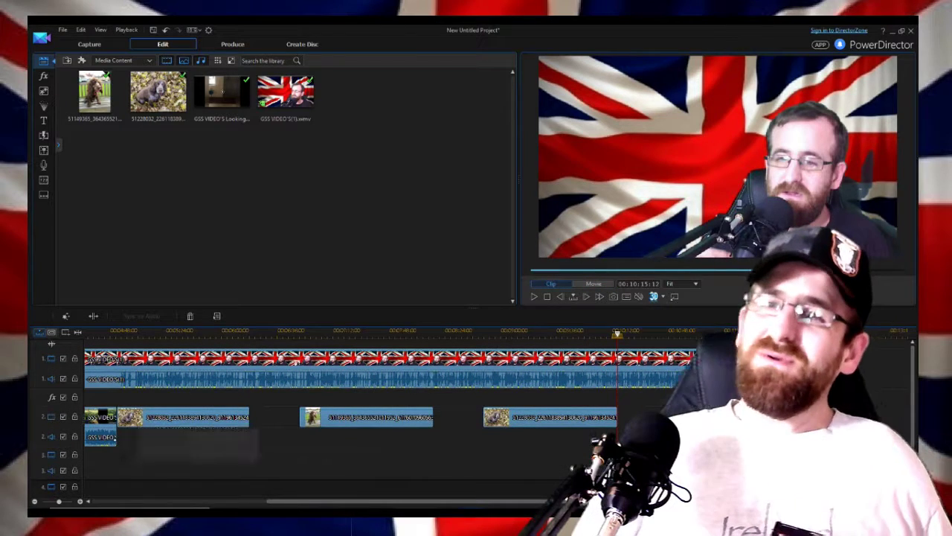
Step: Group all clips on both video tracks with their audio and shift the group to start at about 00:02:18
click(136, 417)
click(157, 474)
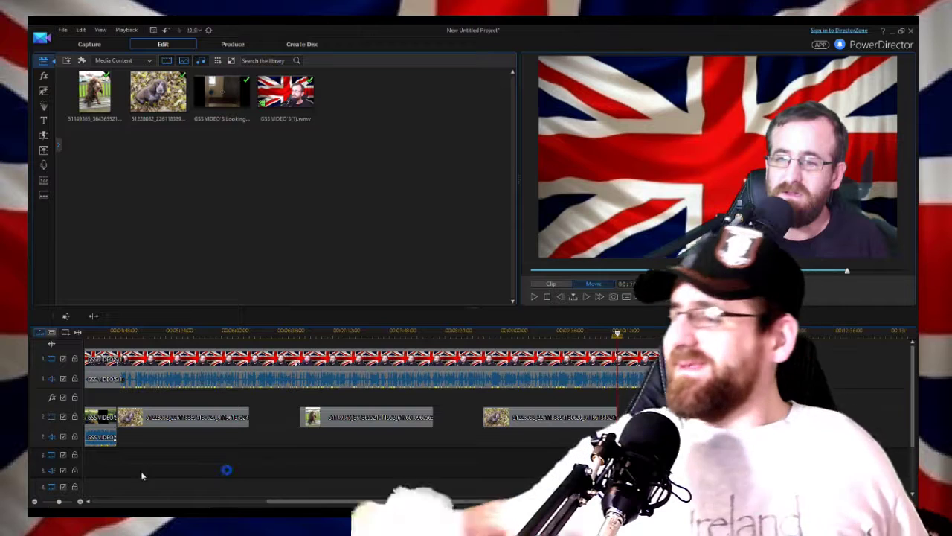
click(34, 503)
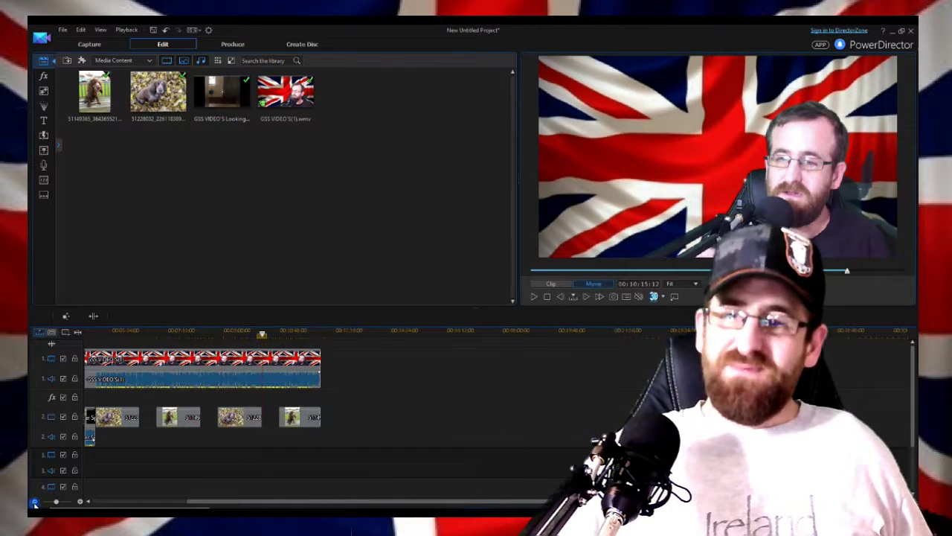
drag(277, 502, 136, 504)
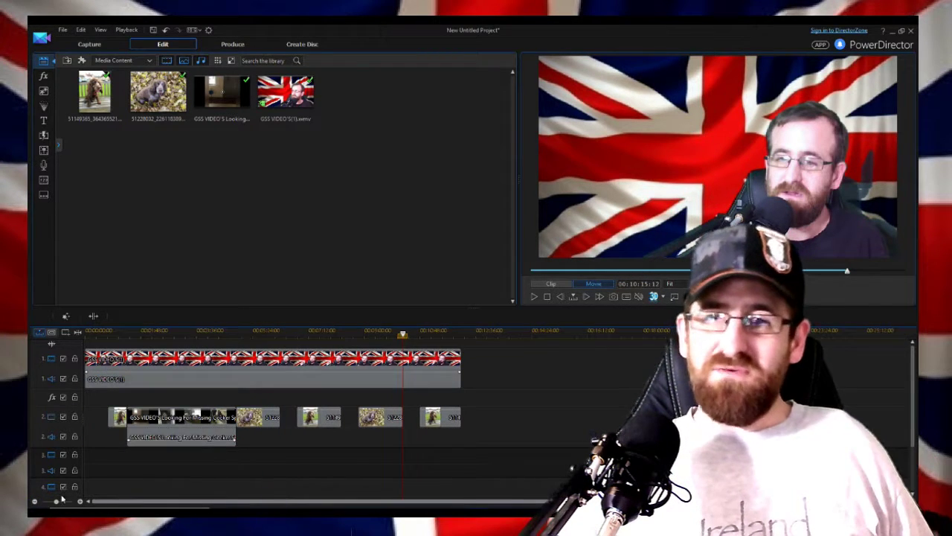
drag(528, 492, 31, 308)
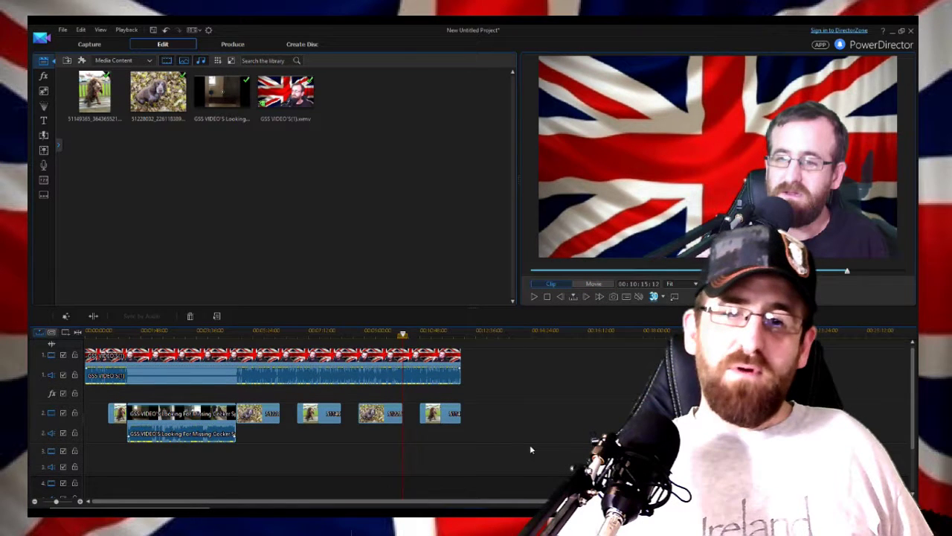
right_click(289, 372)
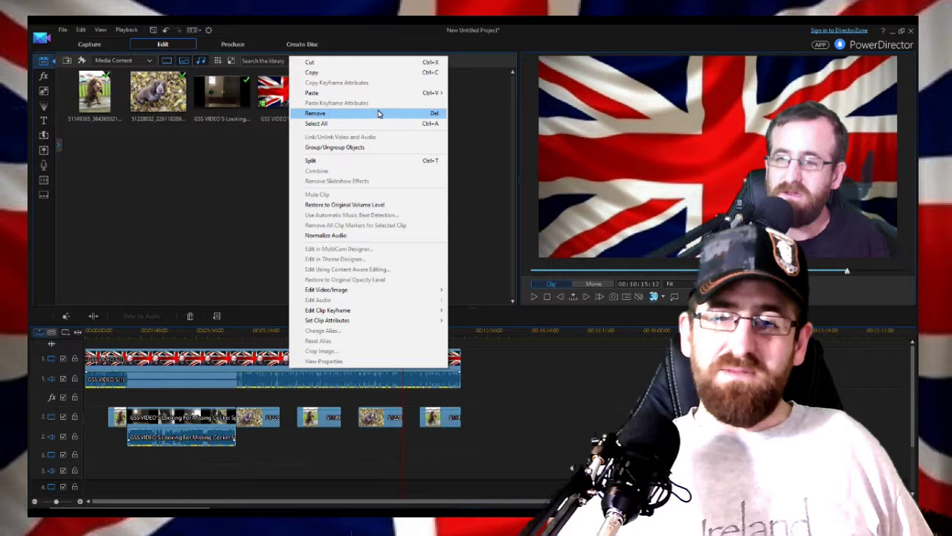
click(349, 149)
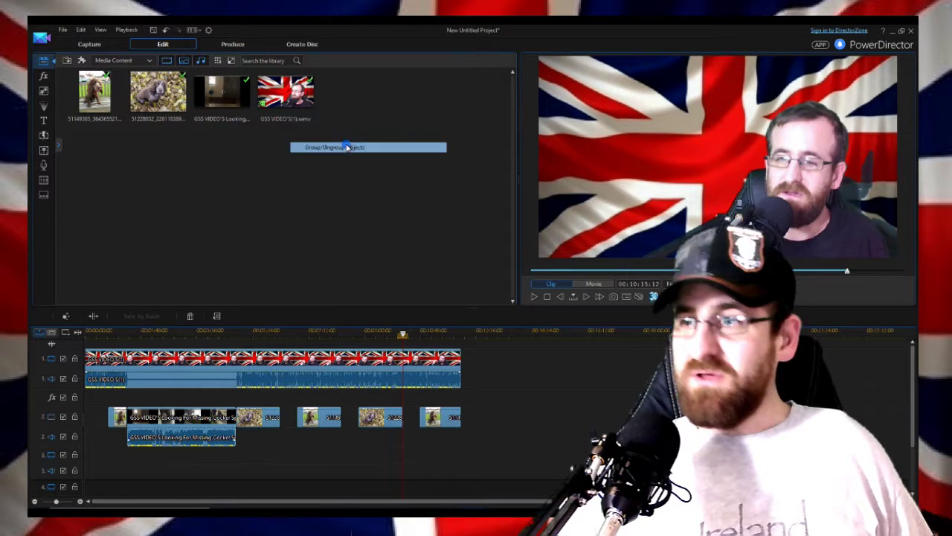
click(366, 363)
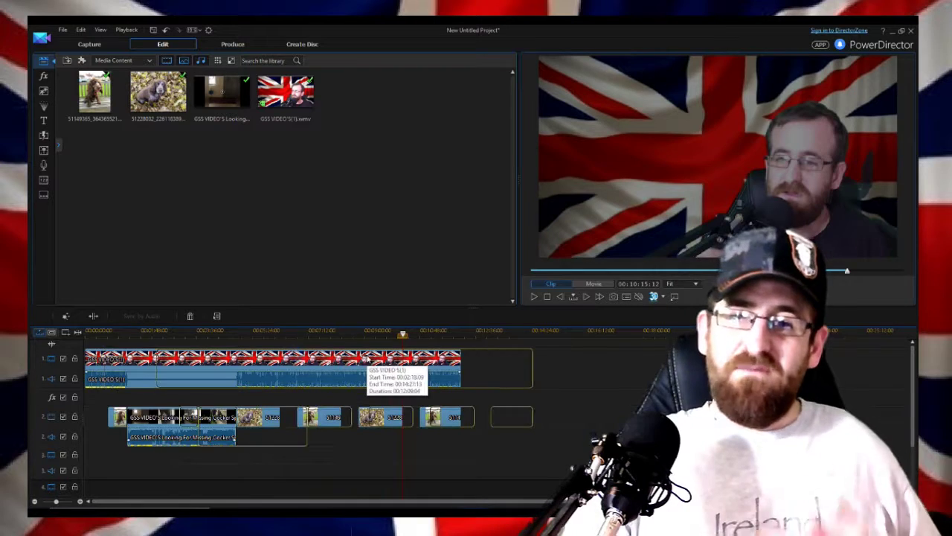
drag(365, 361, 367, 361)
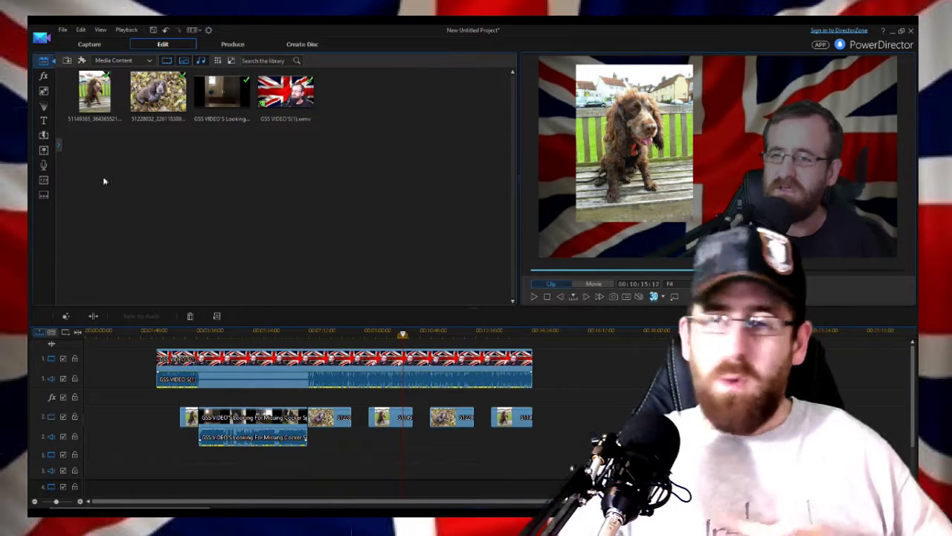
Step: Browse the picture-in-picture objects in Travel, Paint Animations and Downloaded, and preview the downloaded virtual studio templates
click(44, 92)
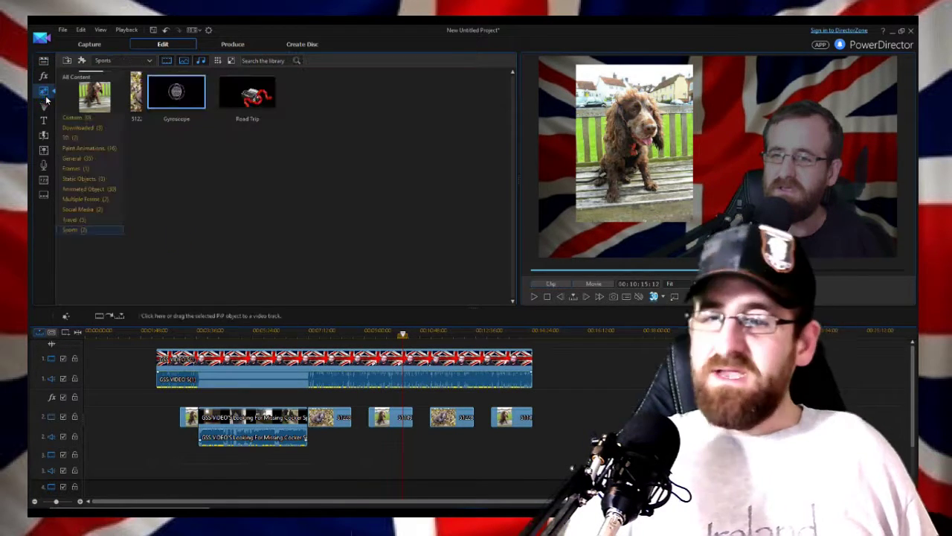
click(176, 91)
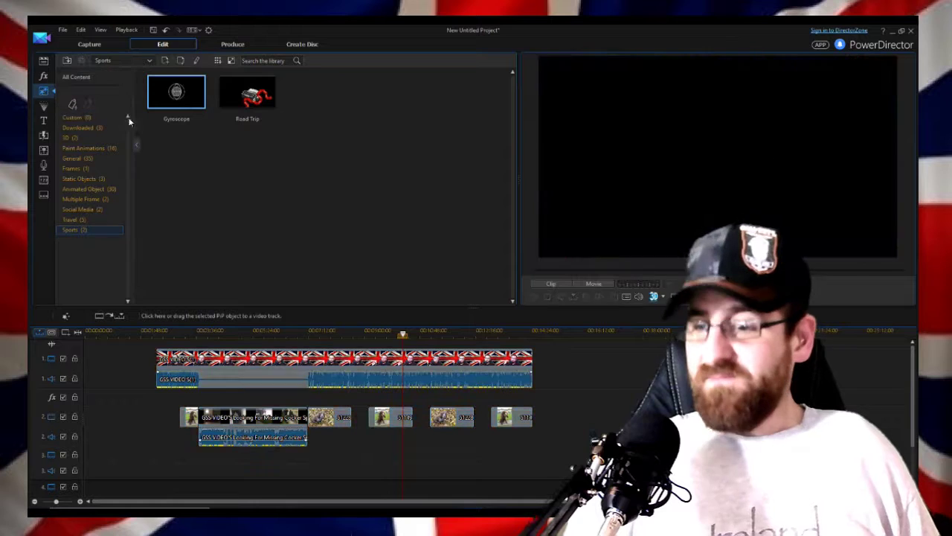
click(107, 220)
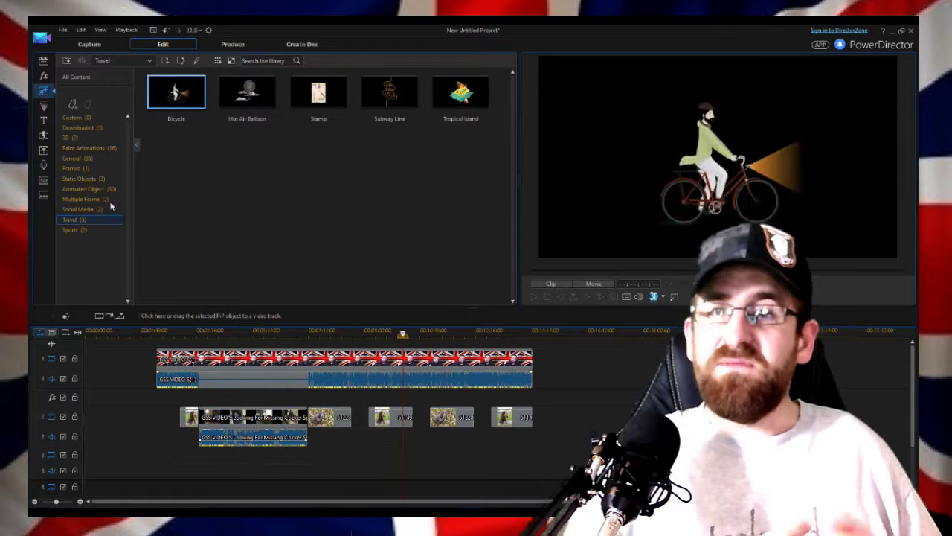
click(97, 148)
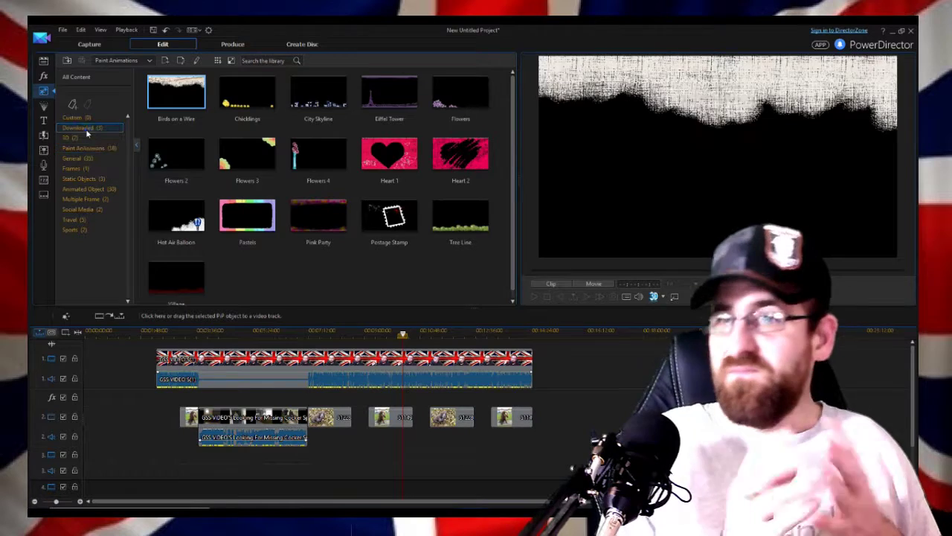
click(78, 127)
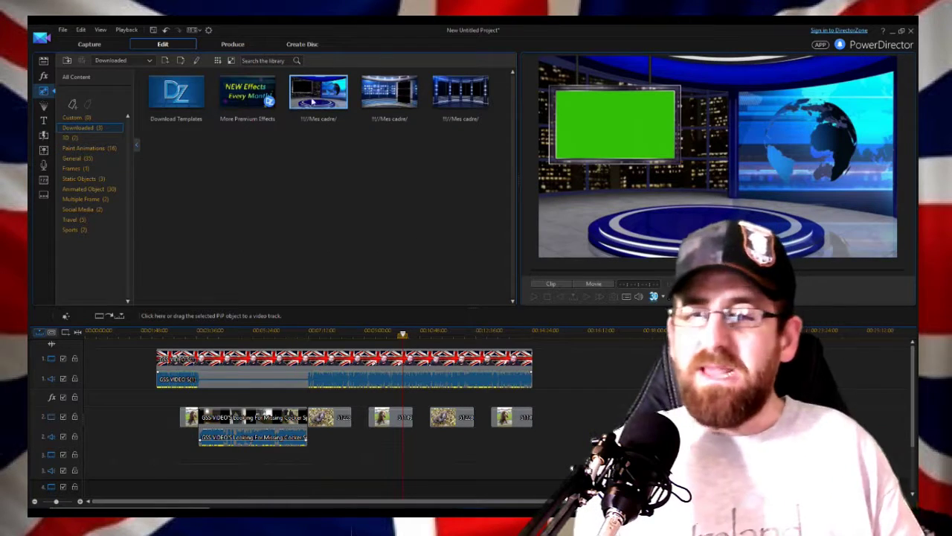
click(385, 95)
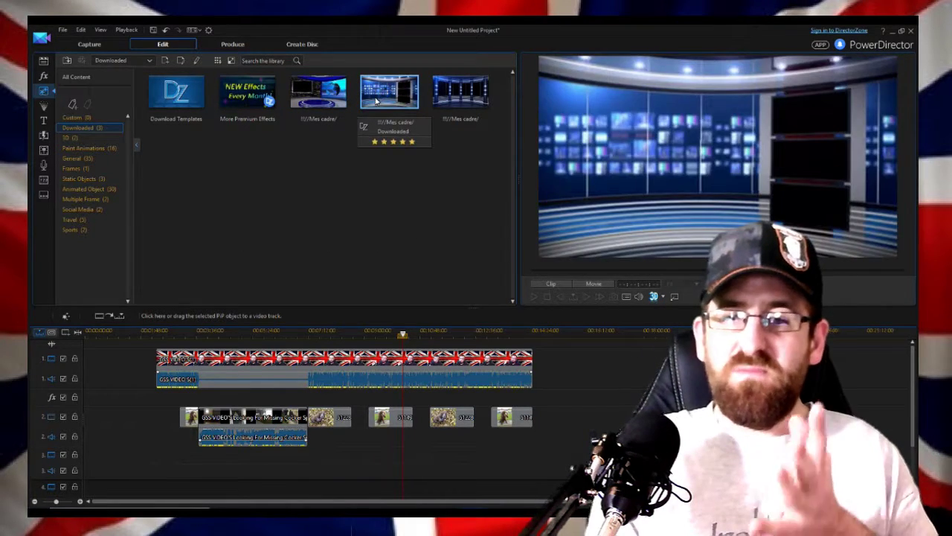
click(311, 102)
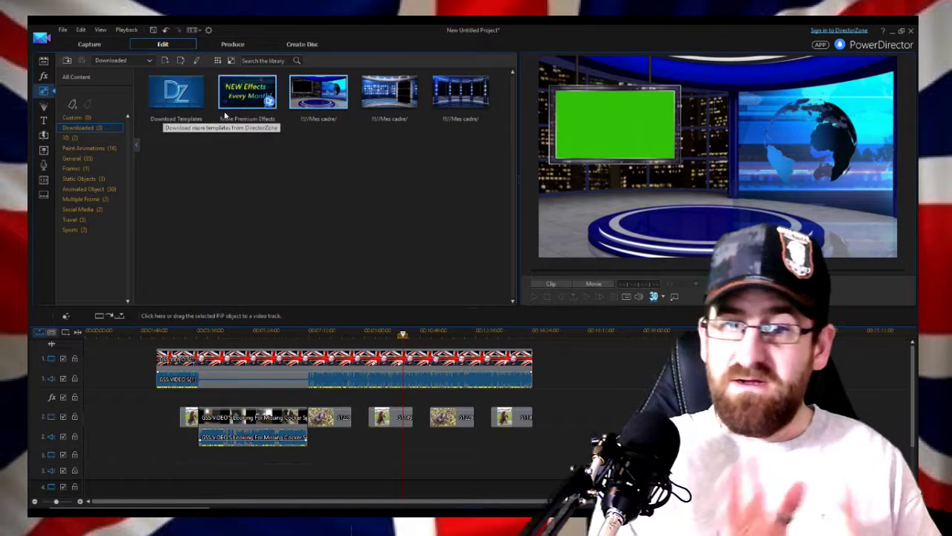
Step: Browse the title templates in the General, 3D, 3D-Like, Downloaded and Custom categories
click(43, 122)
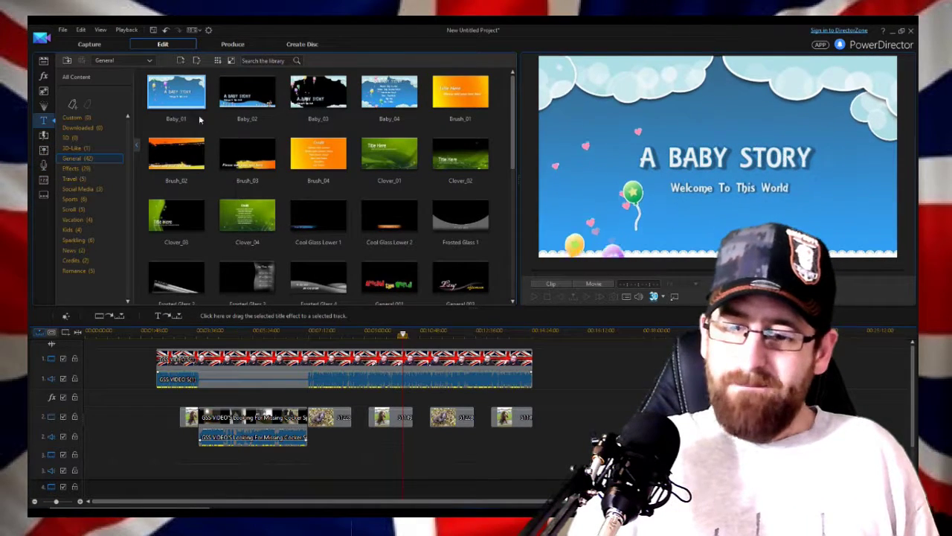
click(85, 140)
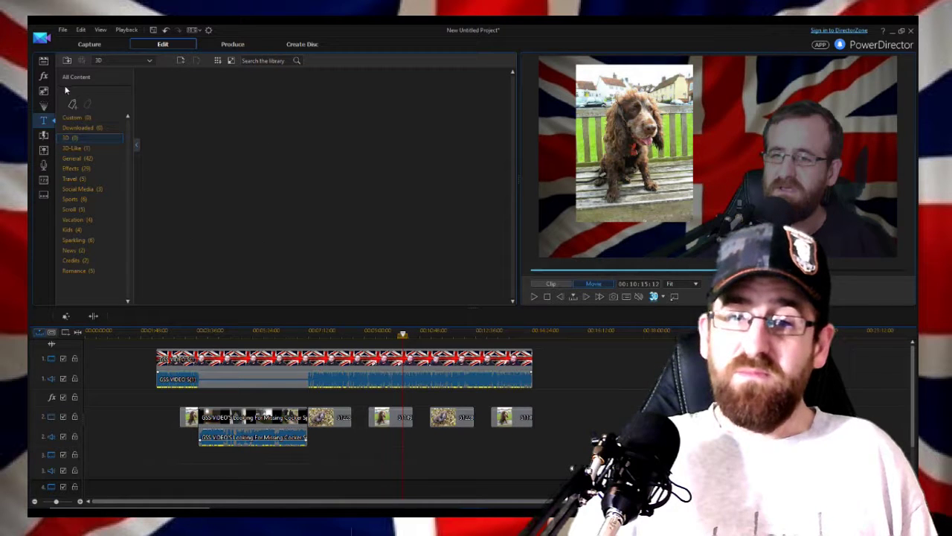
click(89, 147)
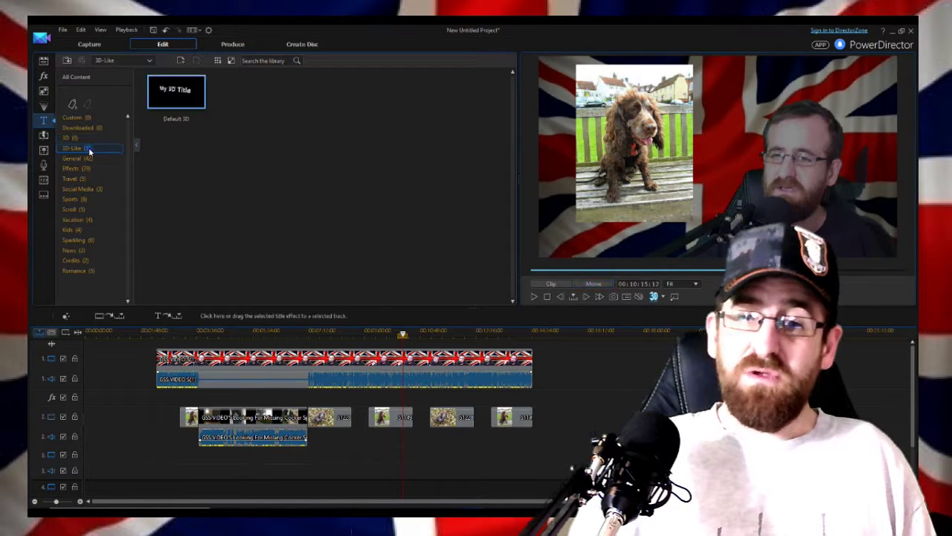
click(81, 128)
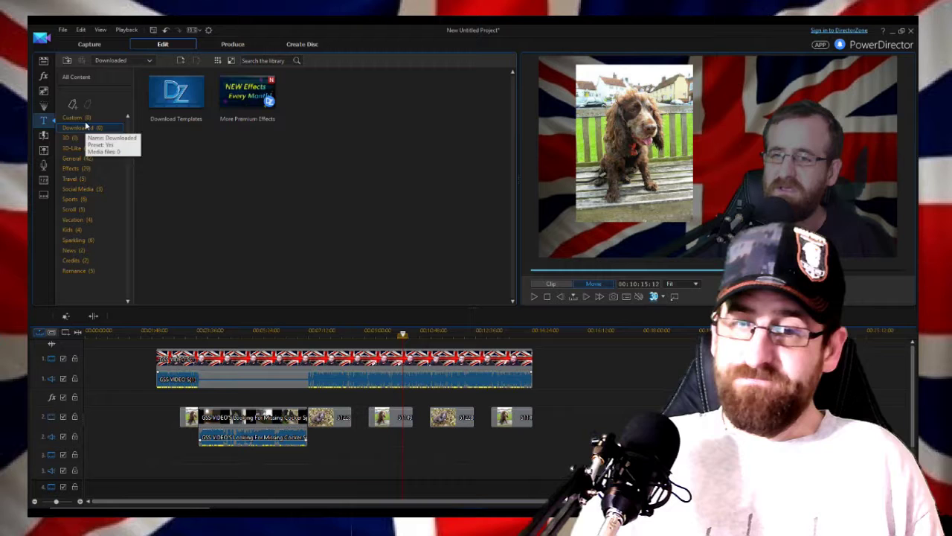
click(85, 119)
click(82, 131)
click(78, 139)
click(79, 148)
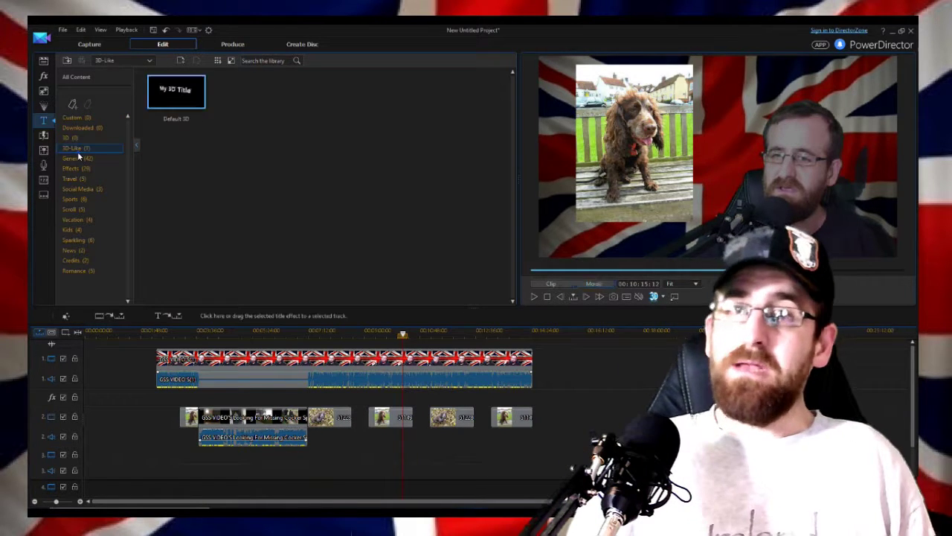
click(79, 159)
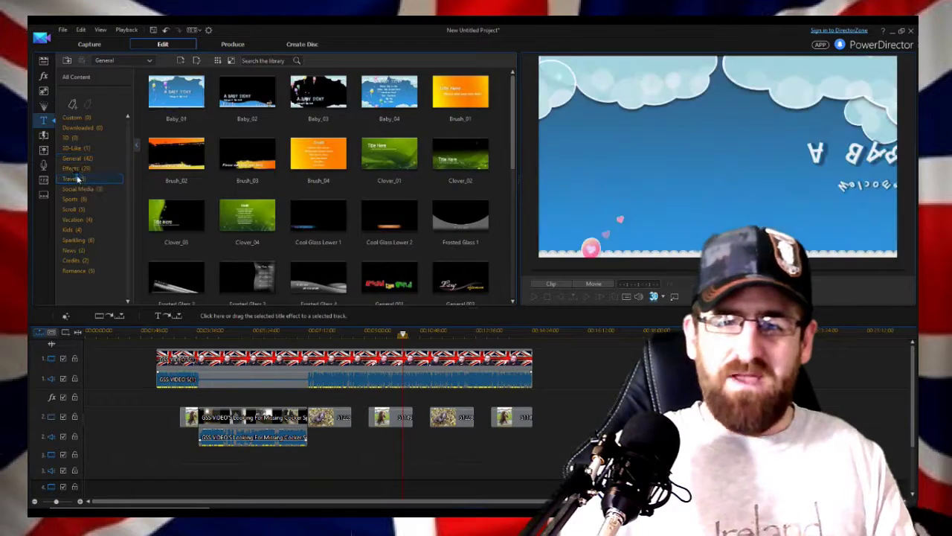
Step: Examine the downloaded studio templates and Frames picture-in-picture objects, and the Particle Frame effects
click(44, 90)
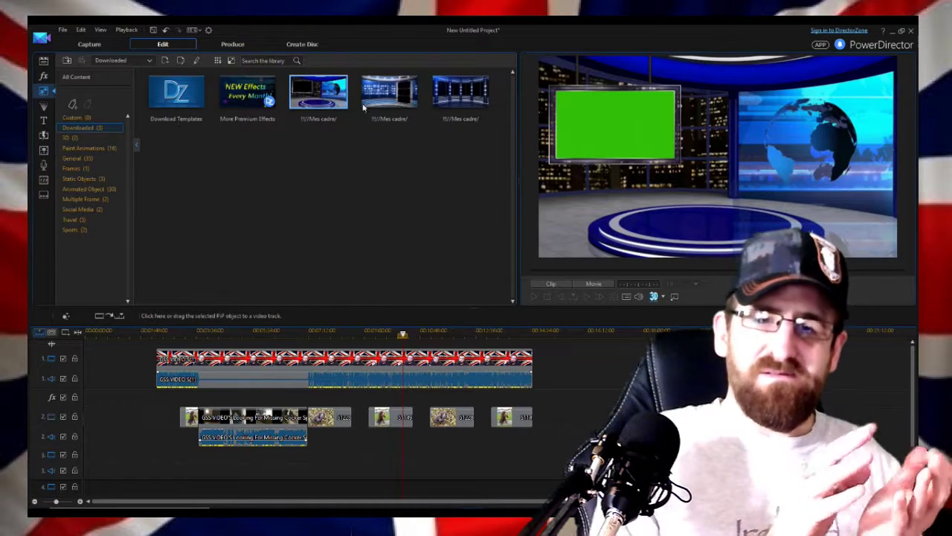
drag(301, 101, 79, 403)
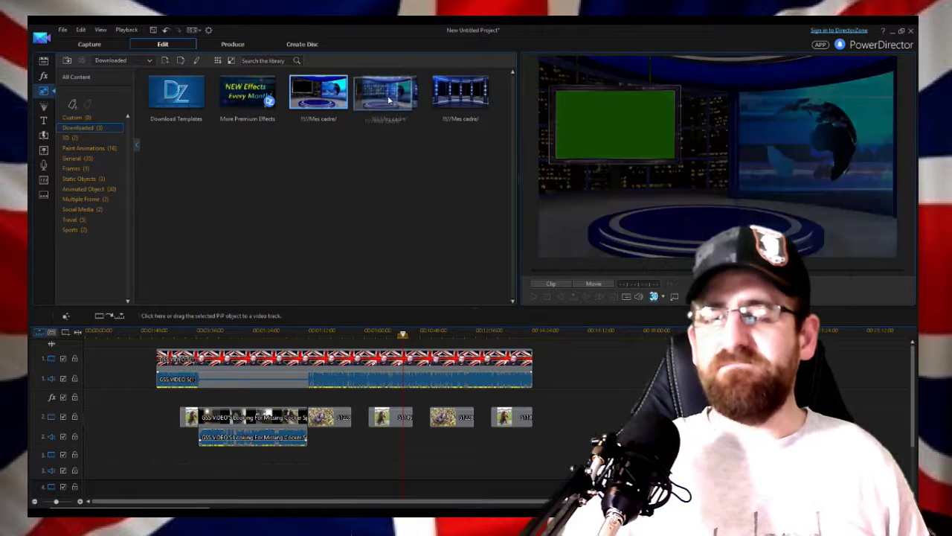
click(99, 168)
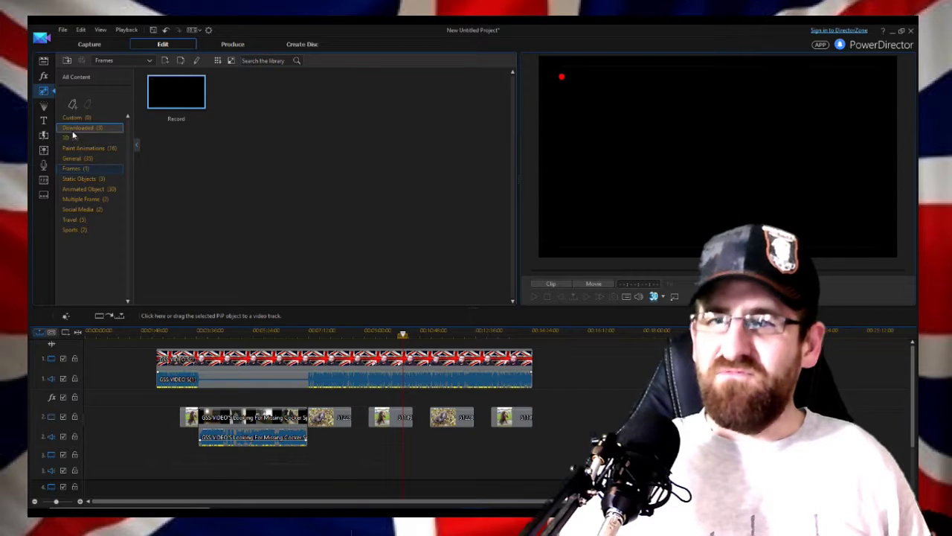
click(44, 107)
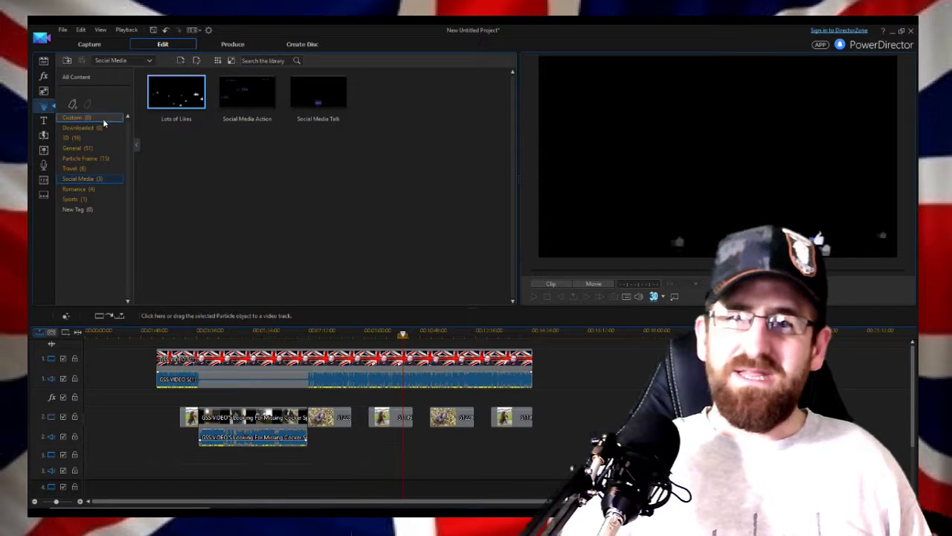
click(87, 159)
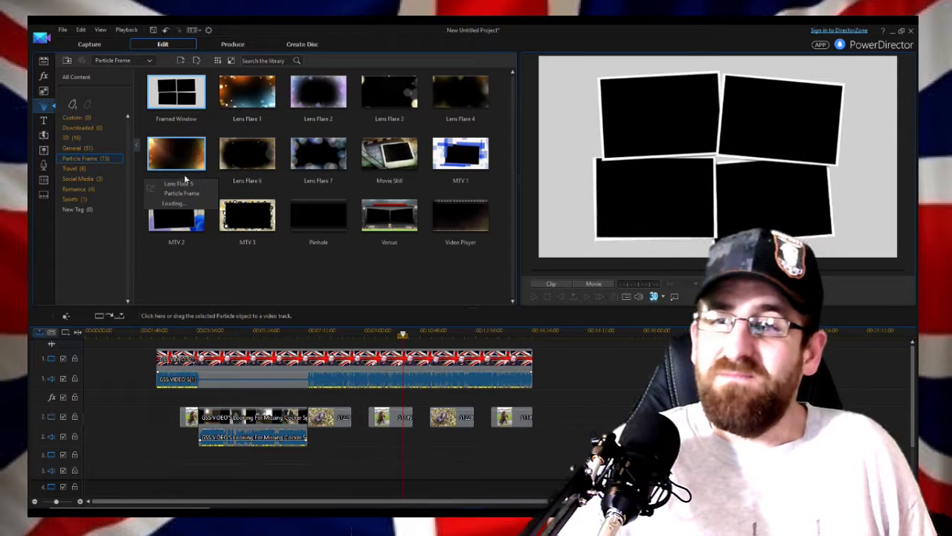
Step: Try the MTV 2 particle frame on the third video track at the start of the grouped clips, and cut it again
click(195, 212)
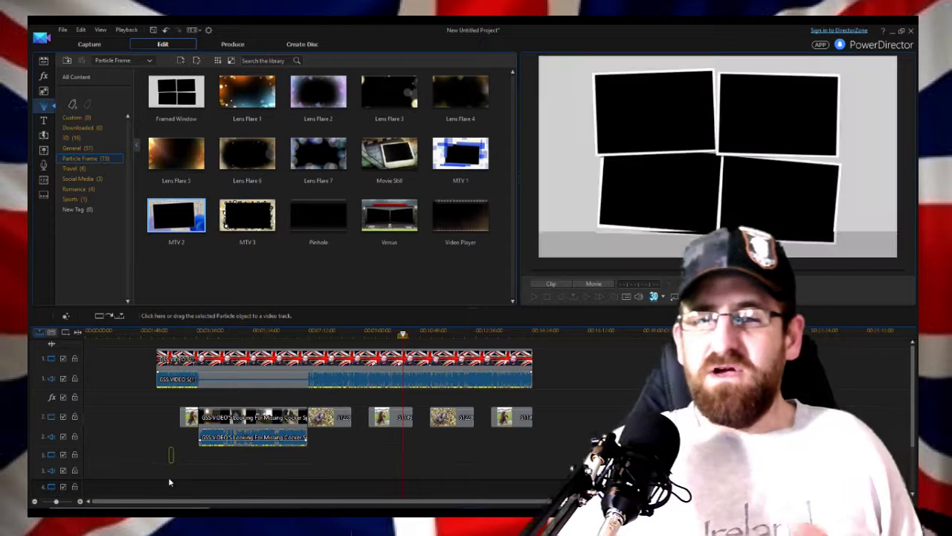
drag(153, 464, 153, 459)
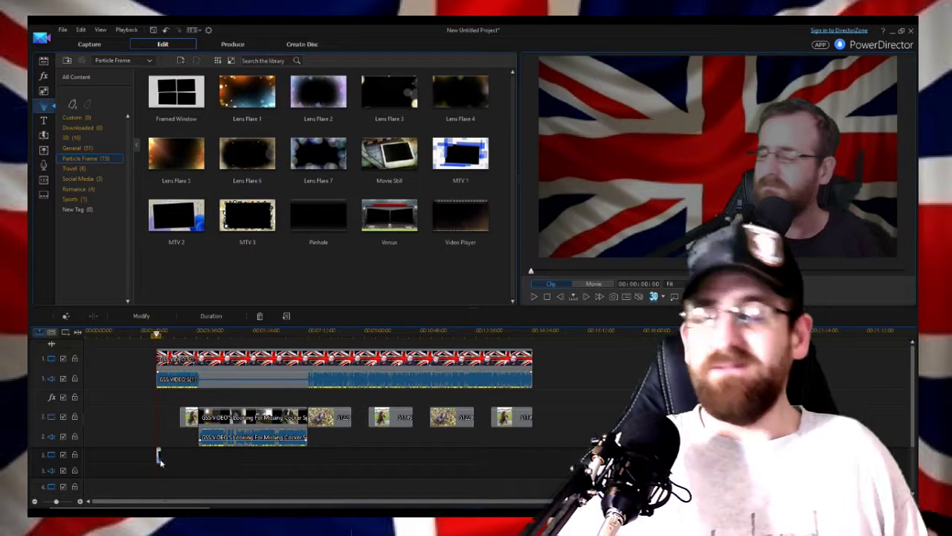
right_click(158, 457)
click(181, 354)
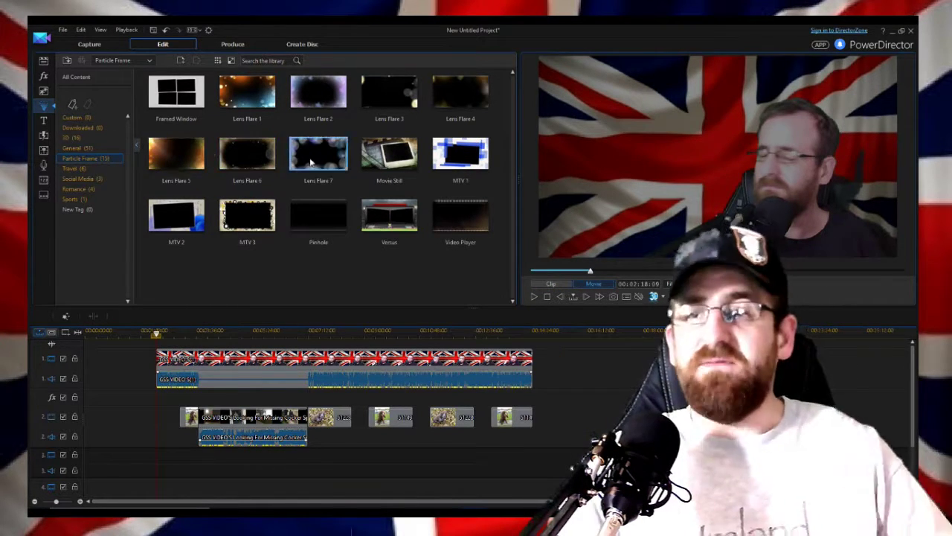
Step: Try the MTV 1 particle frame on the third video track at the start of the grouped clips, and cut it from the timeline
mouse_move(436, 164)
mouse_down()
mouse_move(196, 411)
mouse_move(165, 483)
mouse_move(155, 458)
mouse_move(171, 457)
mouse_move(161, 477)
mouse_move(158, 457)
mouse_up()
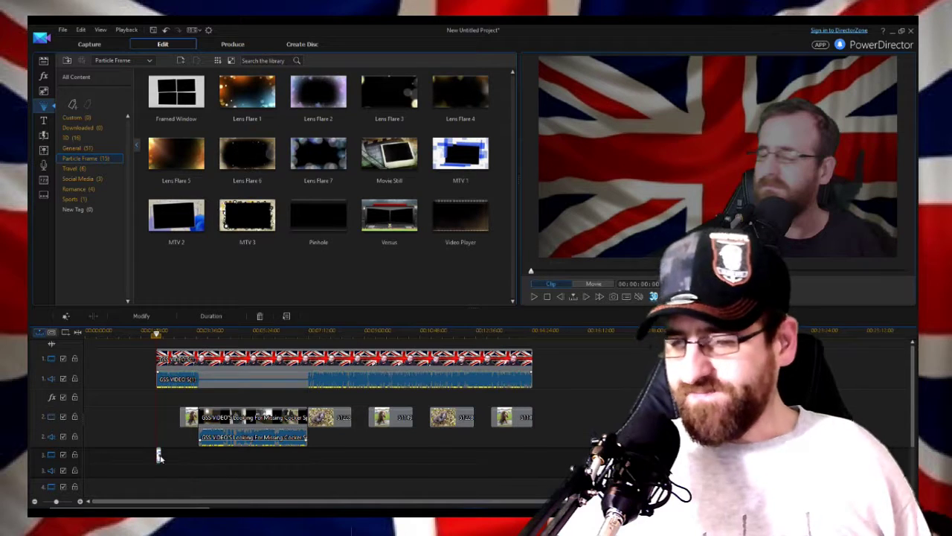
right_click(158, 457)
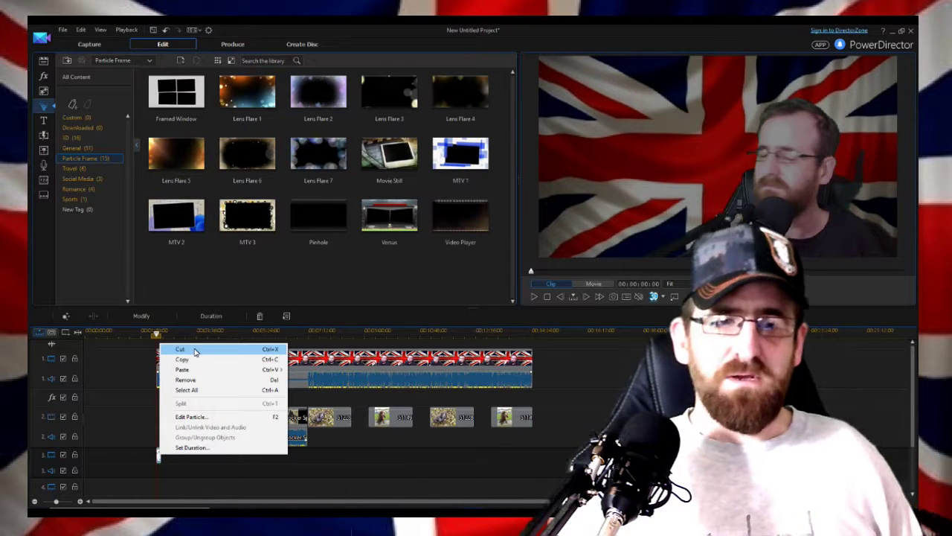
click(77, 502)
click(79, 501)
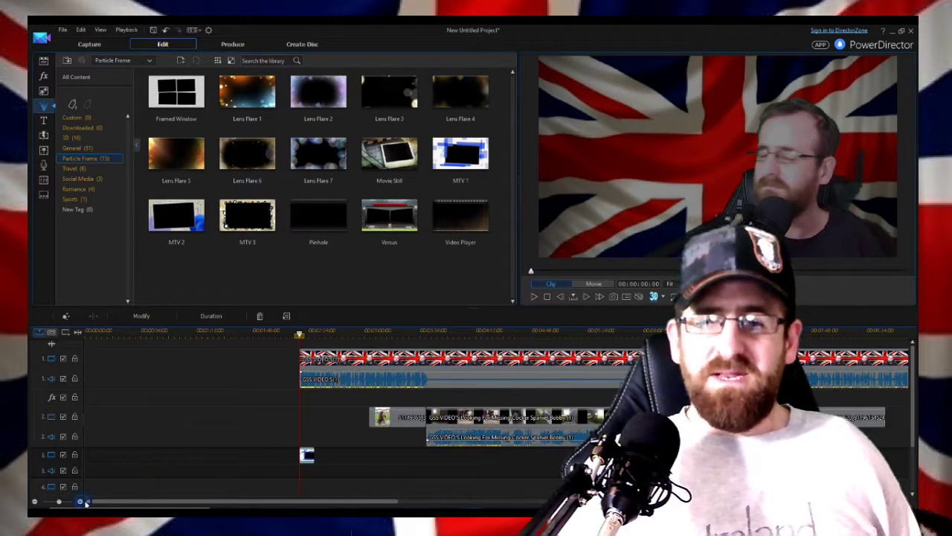
click(313, 461)
right_click(312, 460)
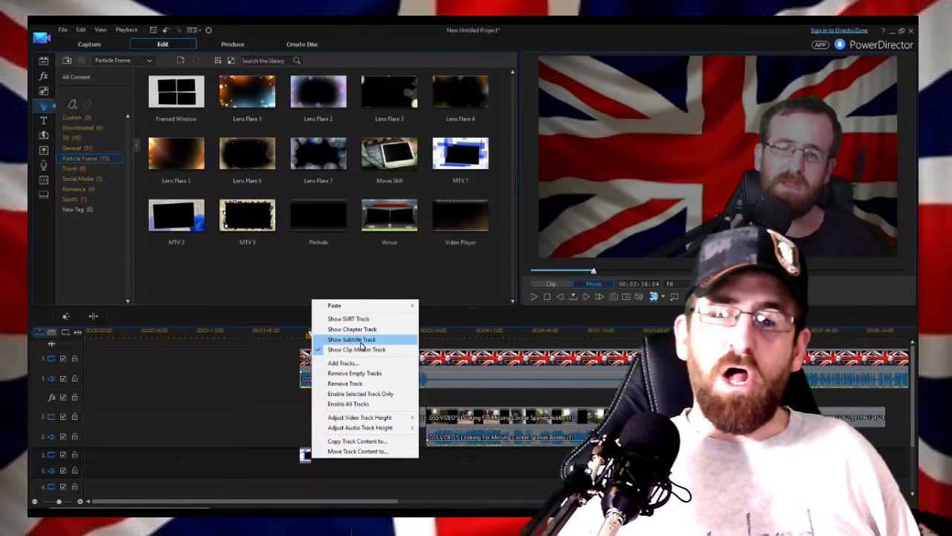
click(305, 456)
right_click(307, 351)
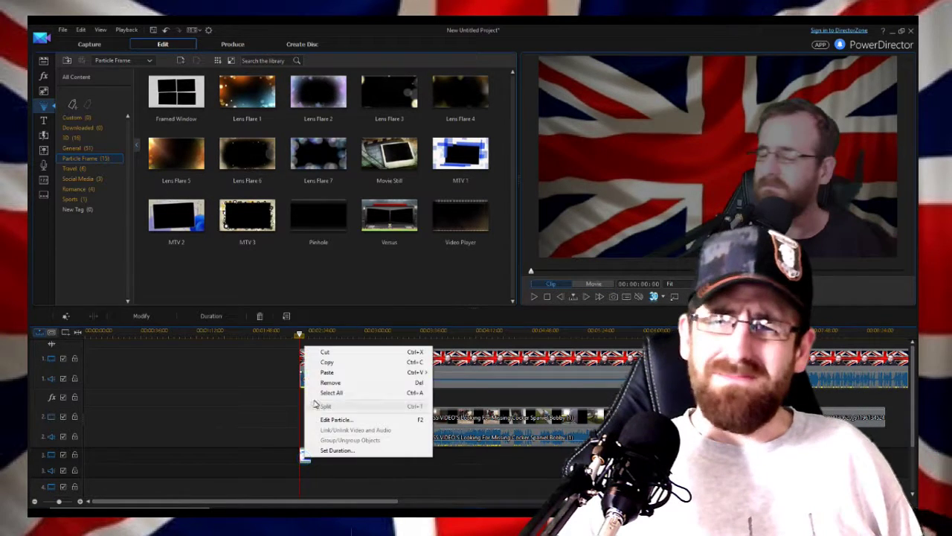
click(337, 355)
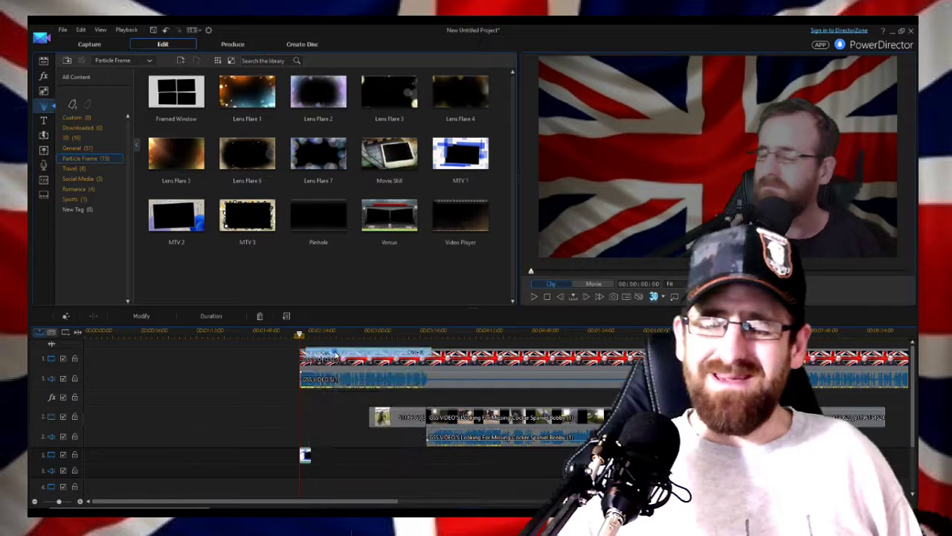
Step: Place the MTV 2 particle frame on the third video track at the start of the webcam video and extend it to the video's end
click(188, 221)
drag(188, 221, 302, 490)
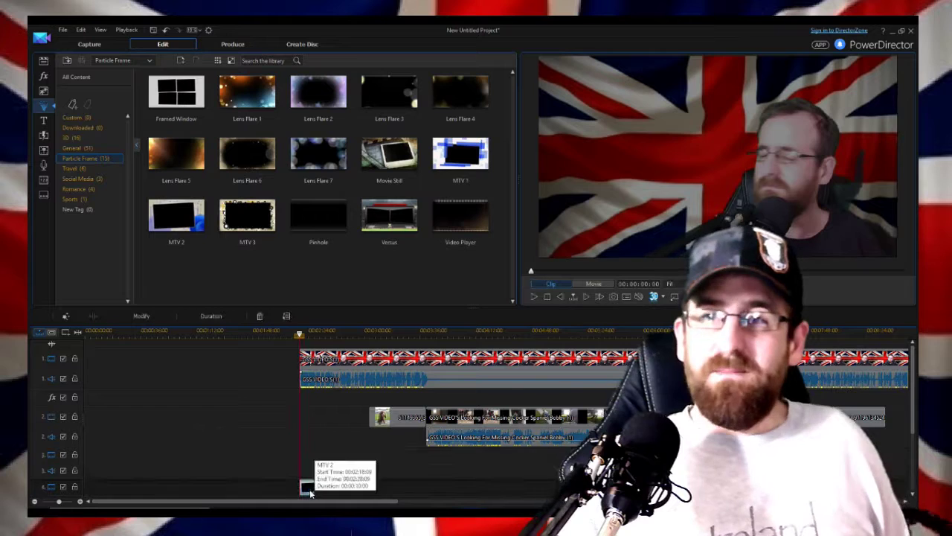
scroll(310, 484, down, 1)
drag(311, 457, 312, 442)
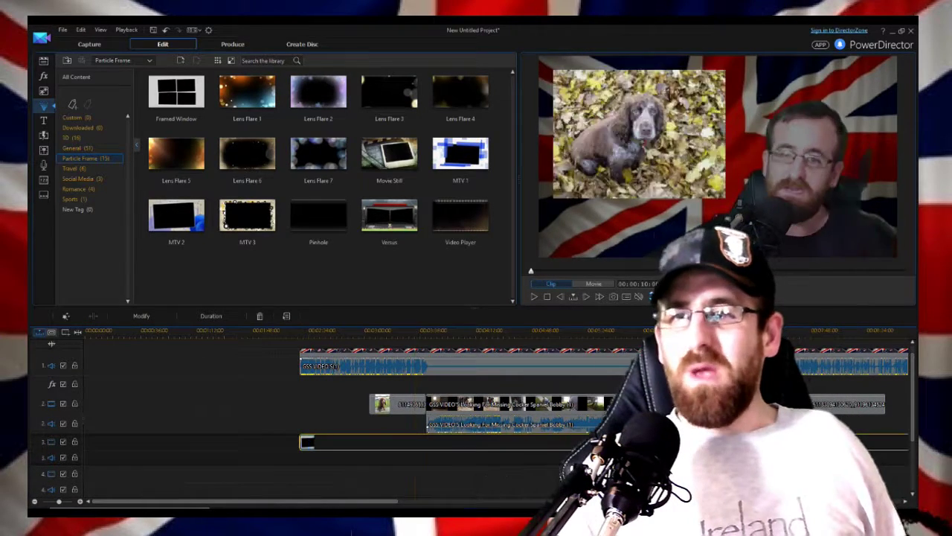
key(space)
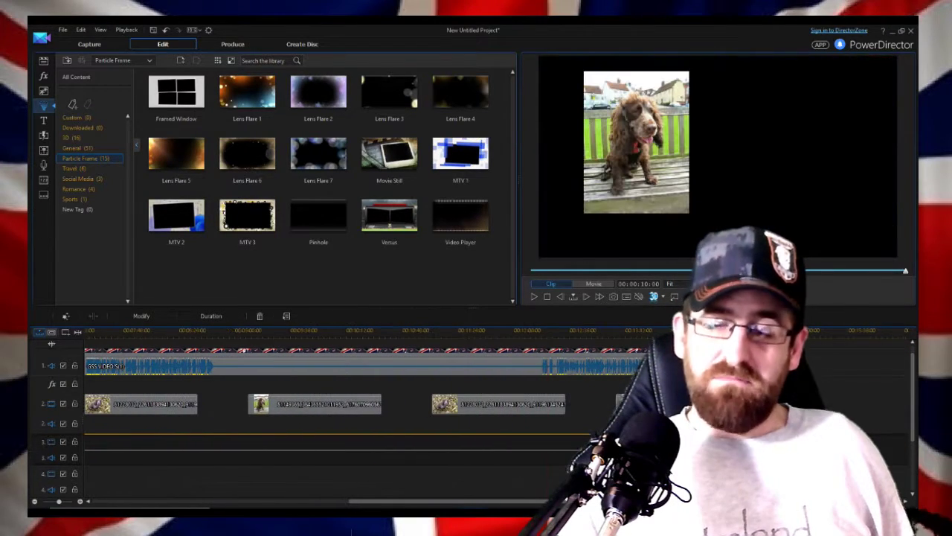
drag(585, 445, 585, 445)
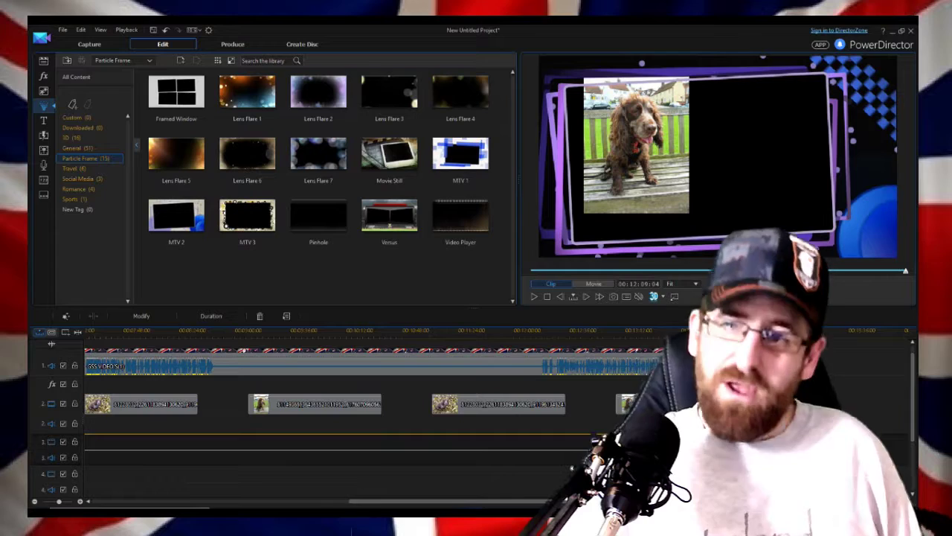
Step: Preview the framed movie from about 00:02:17, checking the first dog photo and the start of the dog footage
drag(477, 507, 335, 506)
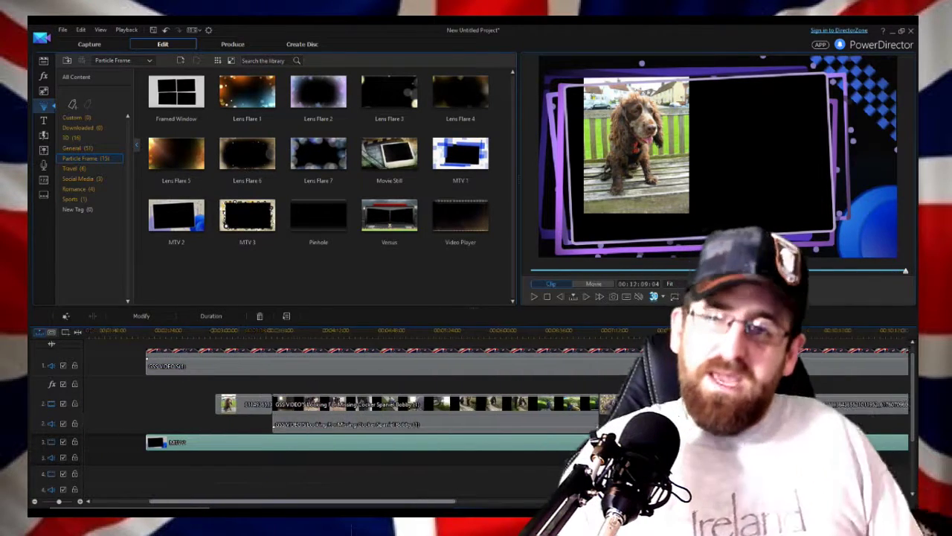
click(146, 337)
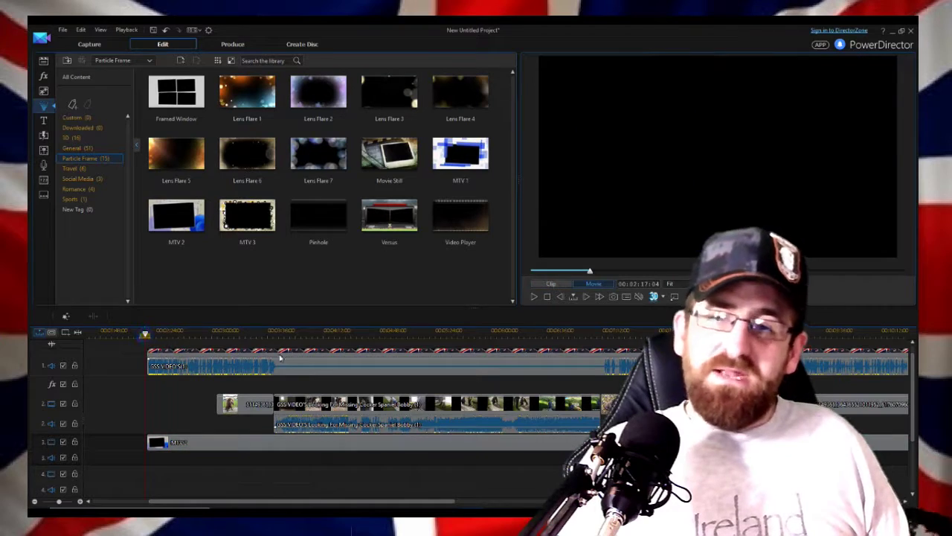
click(534, 297)
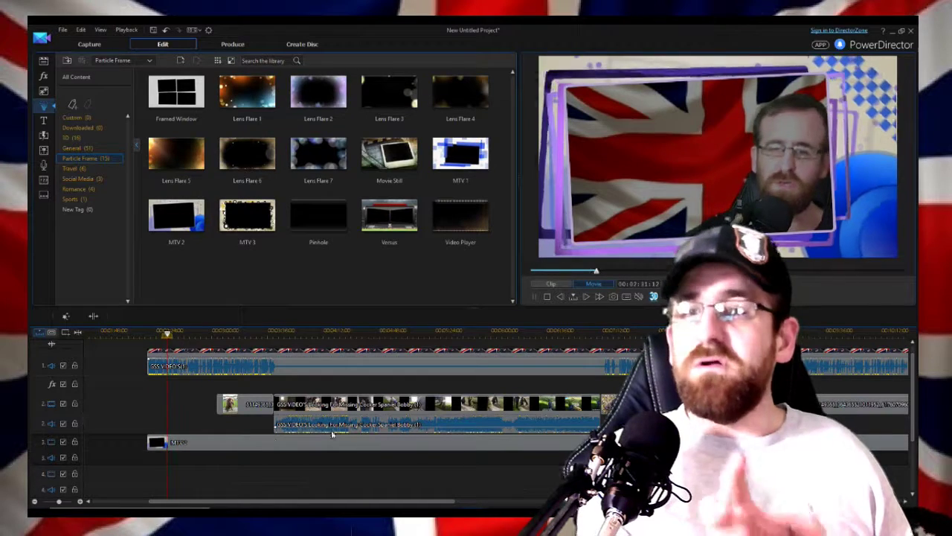
click(223, 338)
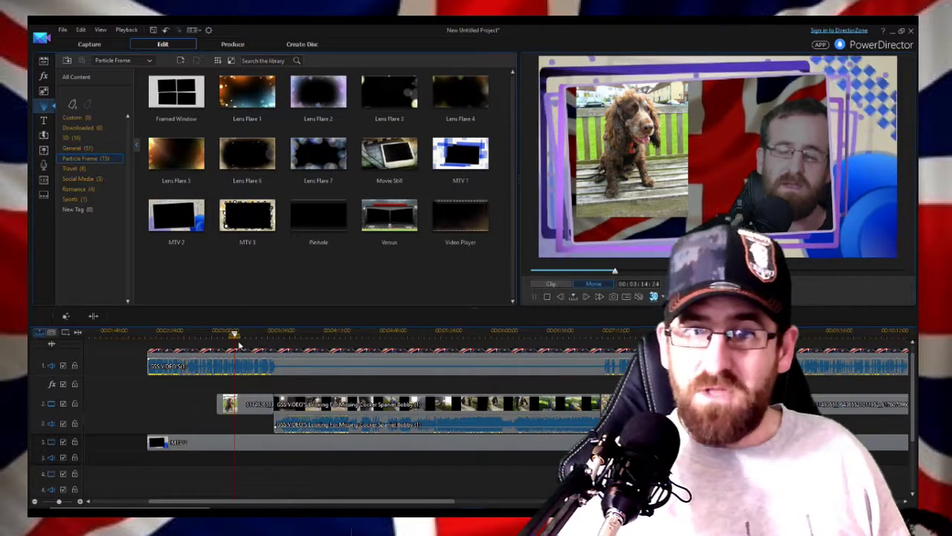
click(279, 336)
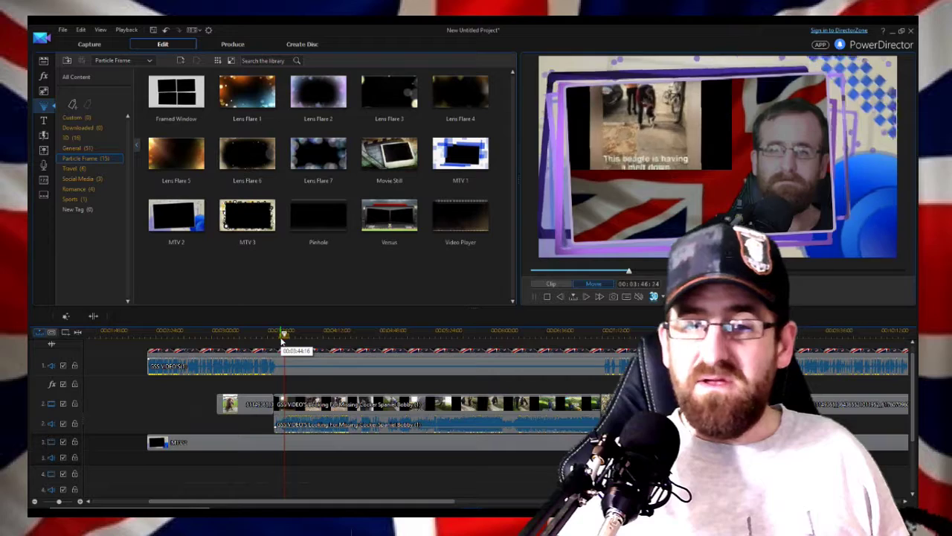
Step: Show the project's imported media and examine the editing options, including Split, for the grouped dog footage clip
click(44, 64)
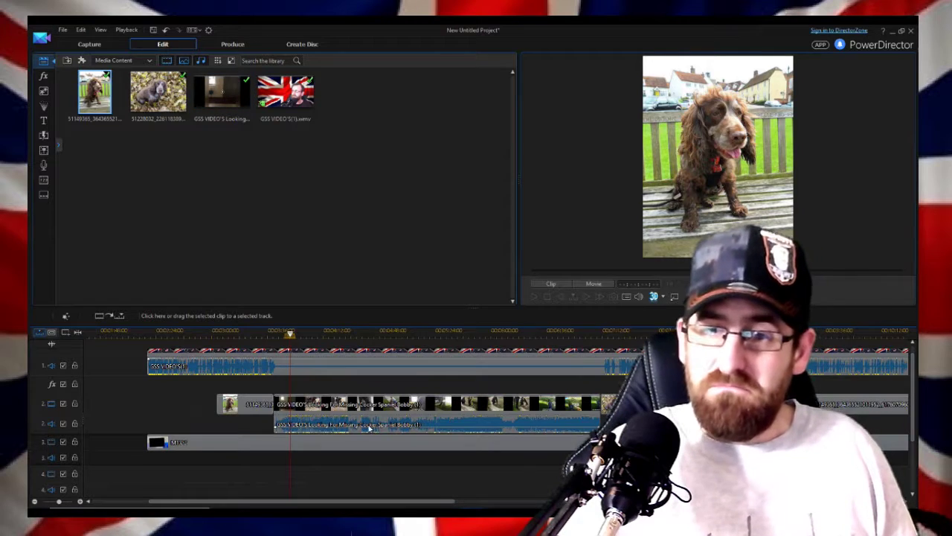
right_click(362, 425)
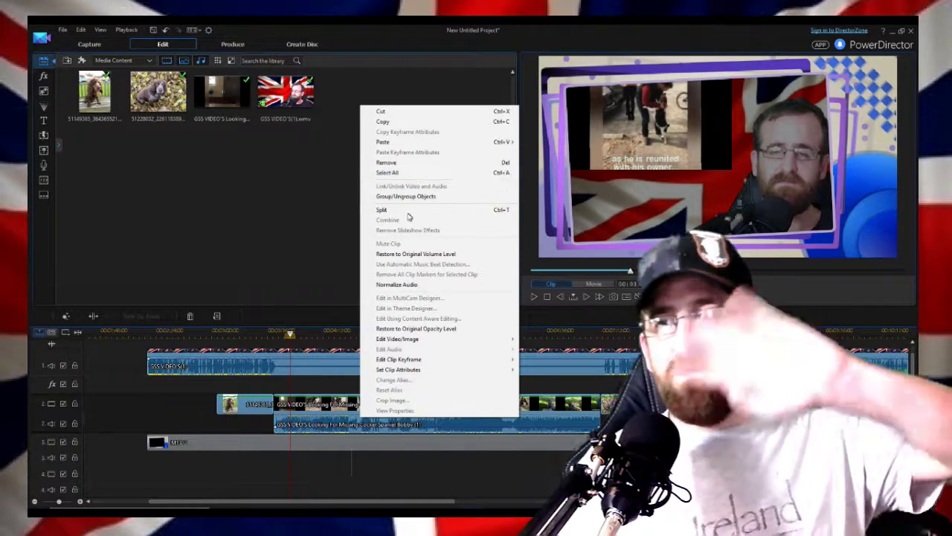
right_click(326, 408)
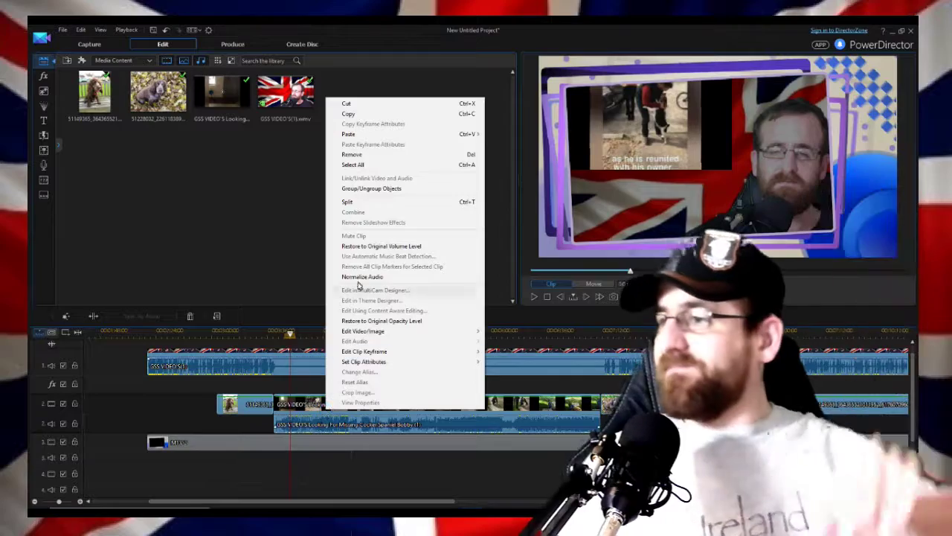
click(363, 201)
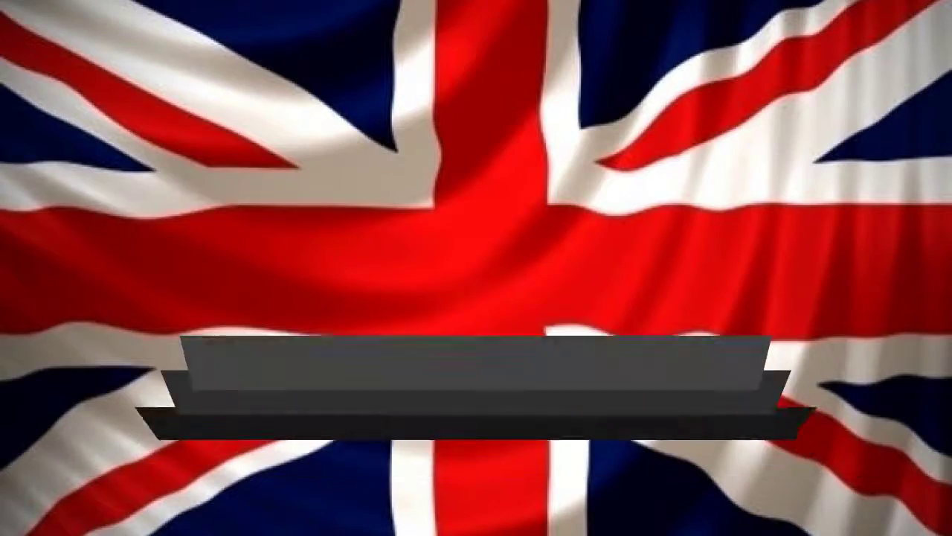